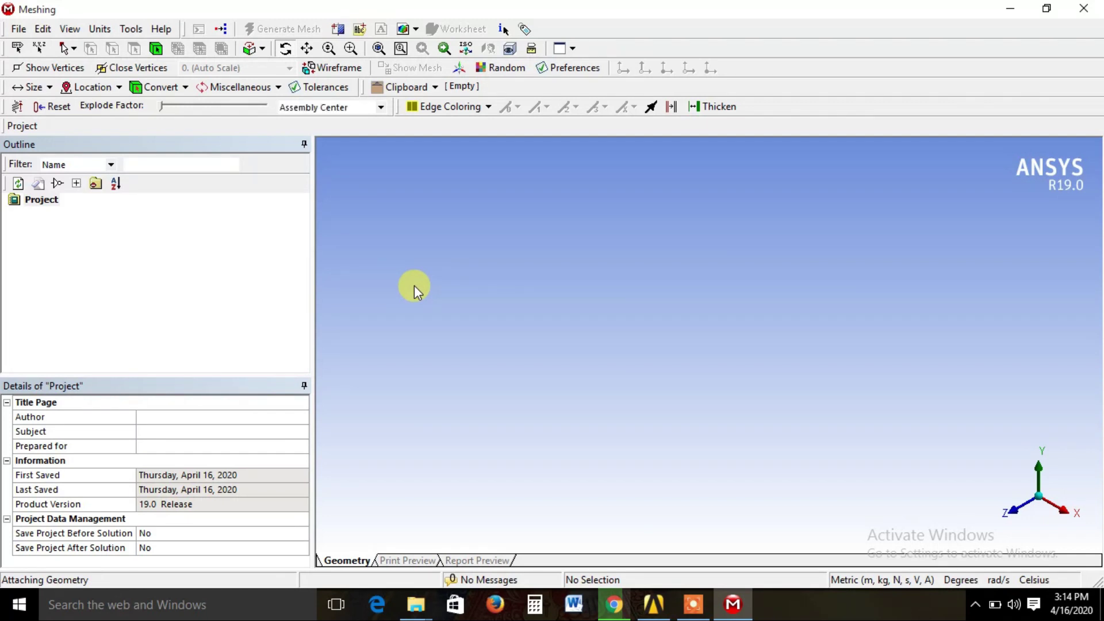
# - Generate the mesh for the whole model with the default settings
pyautogui.click(1013, 510)
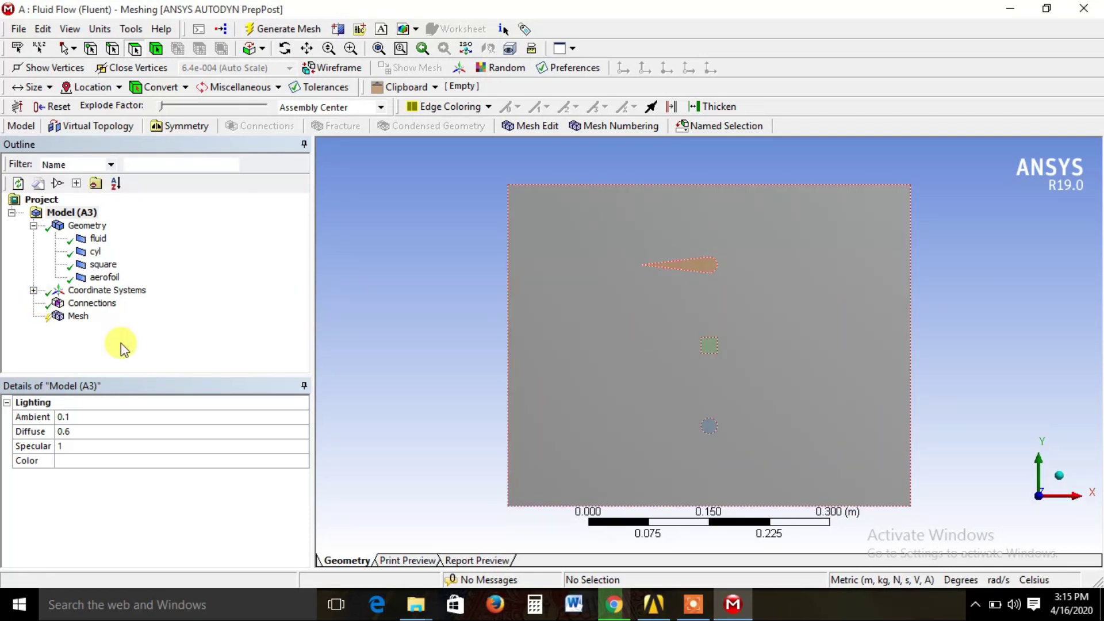
pyautogui.click(73, 317)
pyautogui.rightClick(74, 317)
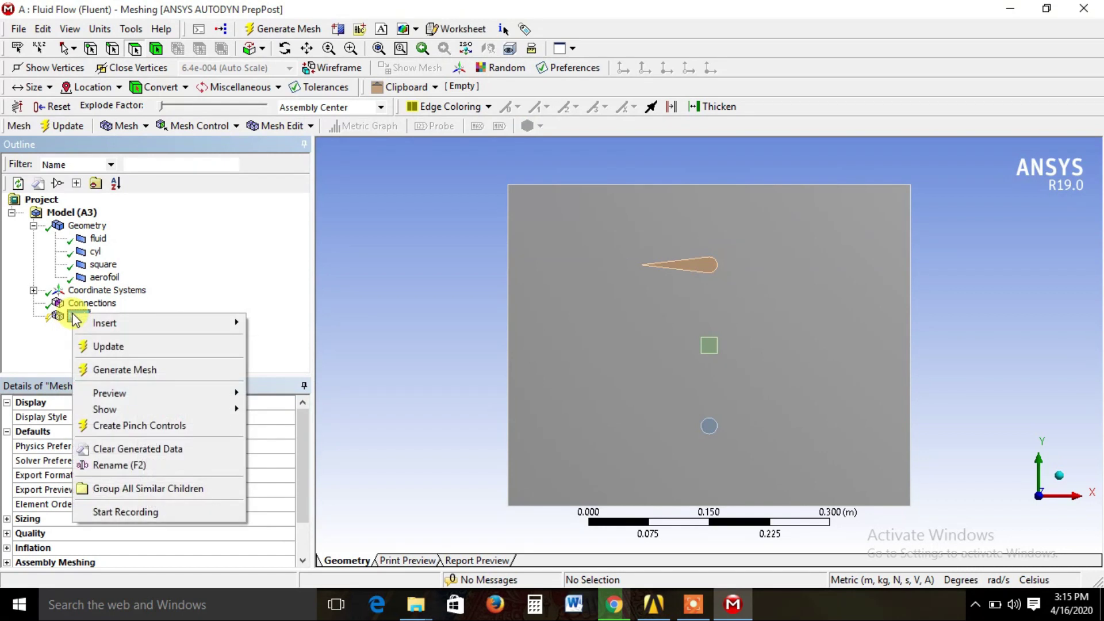
pyautogui.click(124, 371)
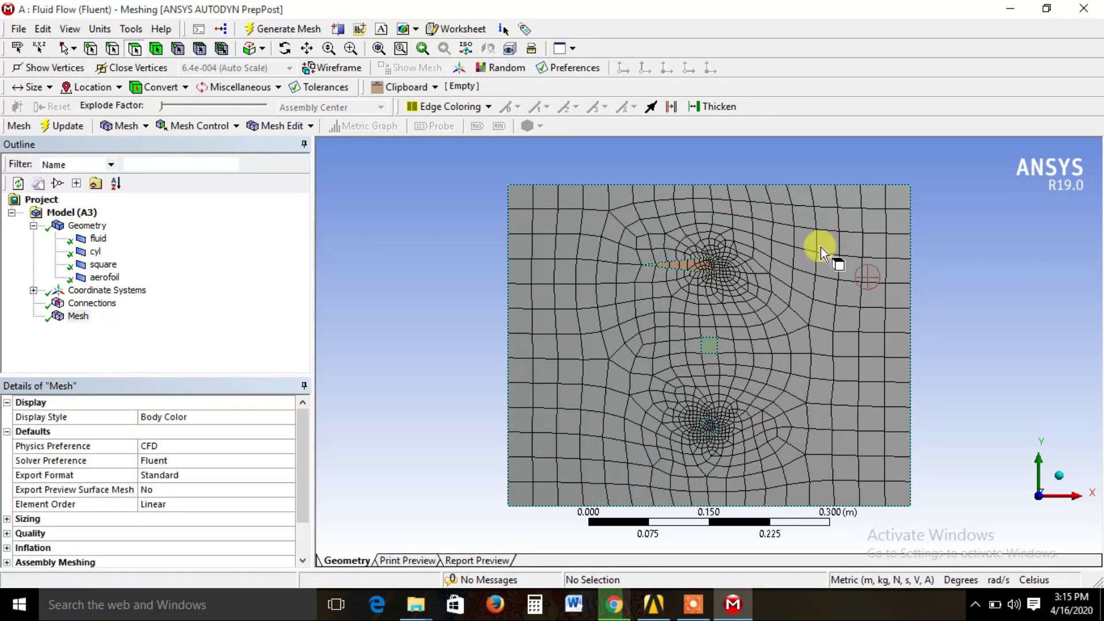
# - Insert a mesh method scoped to all four bodies: fluid, cylinder, square and aerofoil
pyautogui.rightClick(57, 315)
pyautogui.moveTo(106, 325)
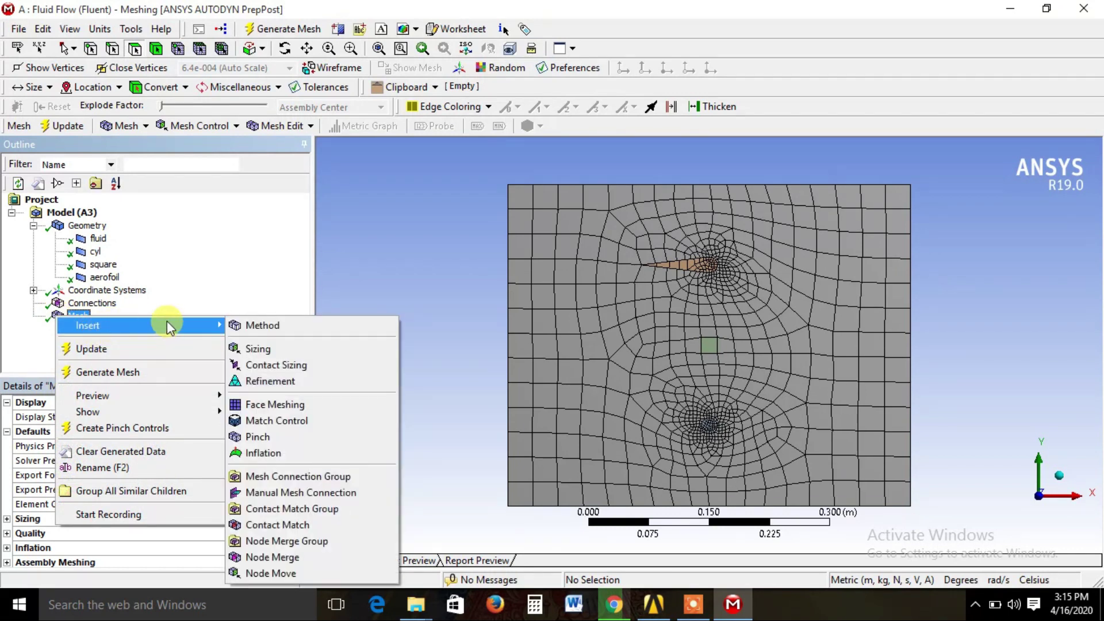
pyautogui.click(248, 325)
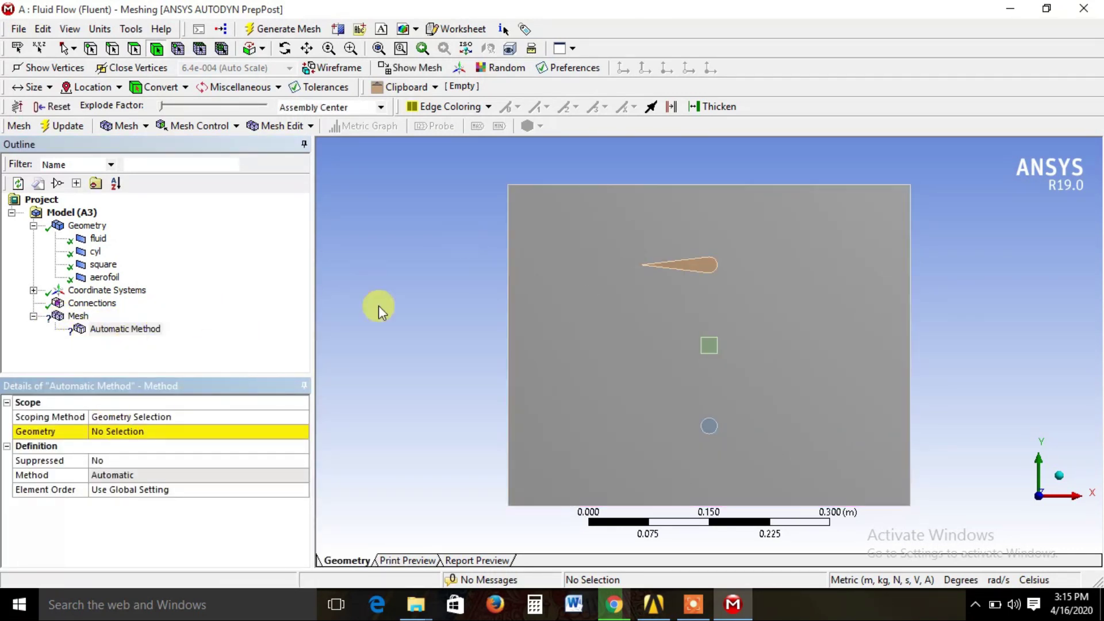
pyautogui.click(673, 219)
pyautogui.keyDown('ctrl'); pyautogui.click(687, 263); pyautogui.keyUp('ctrl')
pyautogui.keyDown('ctrl'); pyautogui.click(710, 347); pyautogui.keyUp('ctrl')
pyautogui.keyDown('ctrl'); pyautogui.click(712, 428); pyautogui.keyUp('ctrl')
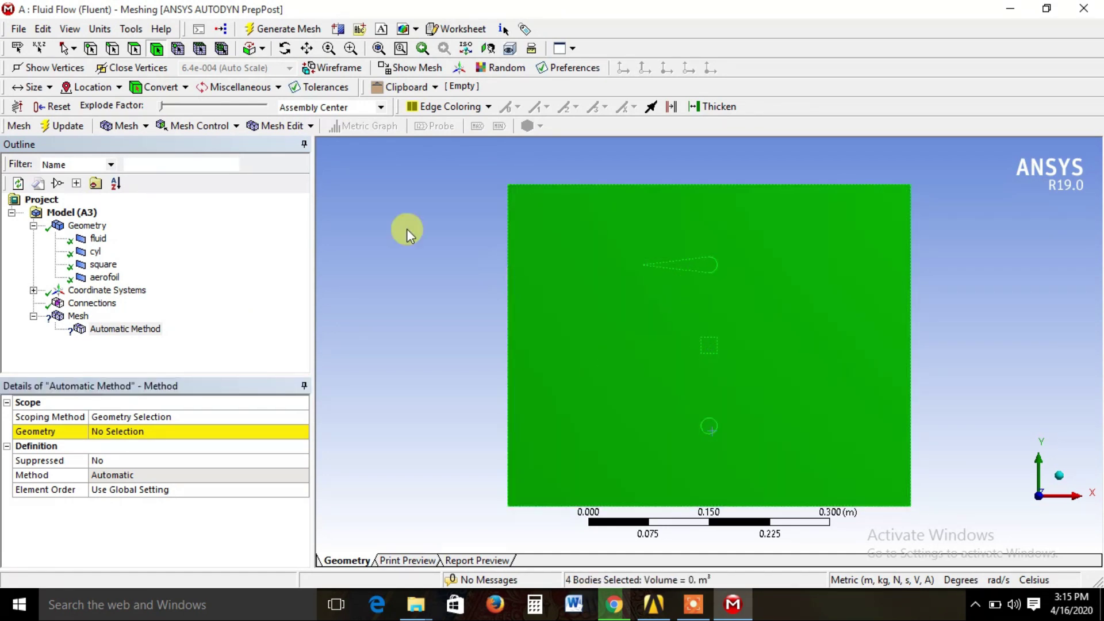
pyautogui.click(118, 432)
pyautogui.click(138, 431)
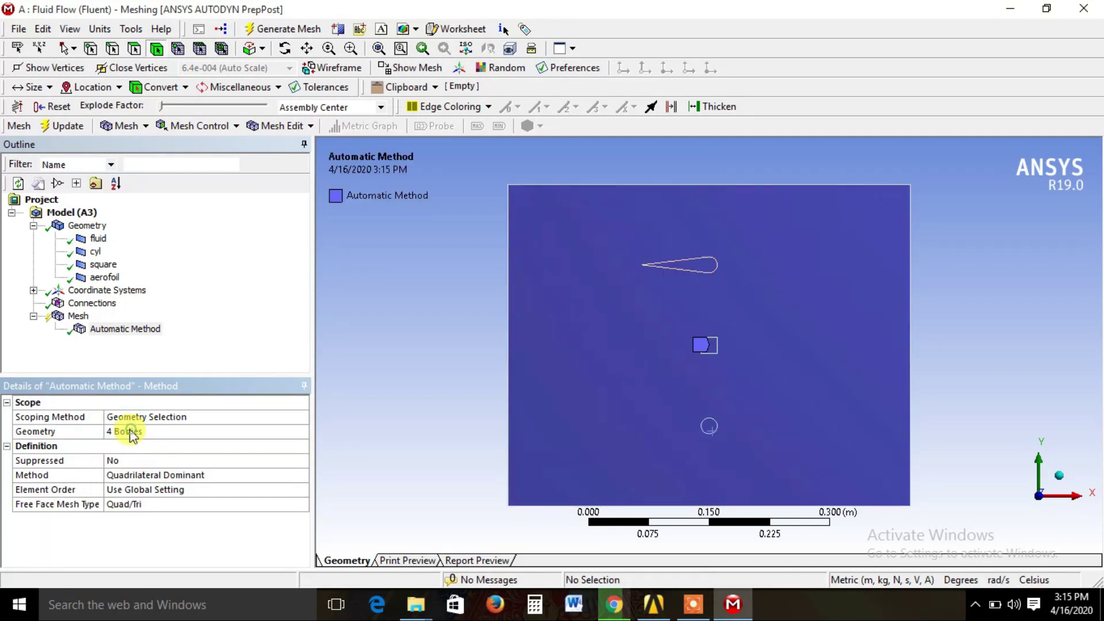
# - Change the mesh method of the four bodies to Triangles
pyautogui.click(206, 474)
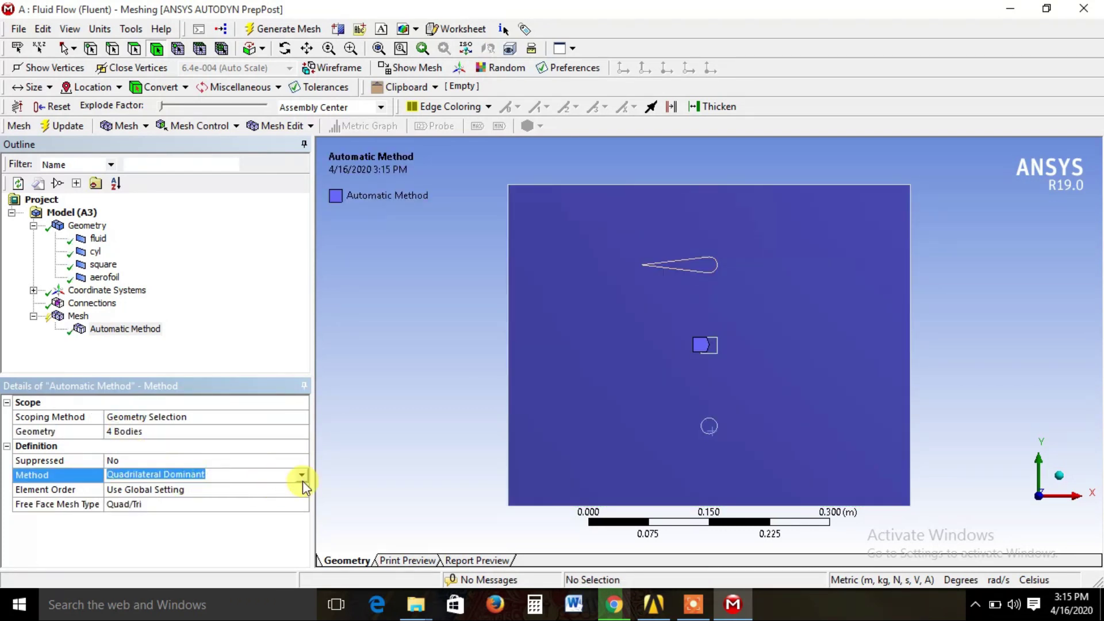
pyautogui.click(301, 476)
pyautogui.click(235, 496)
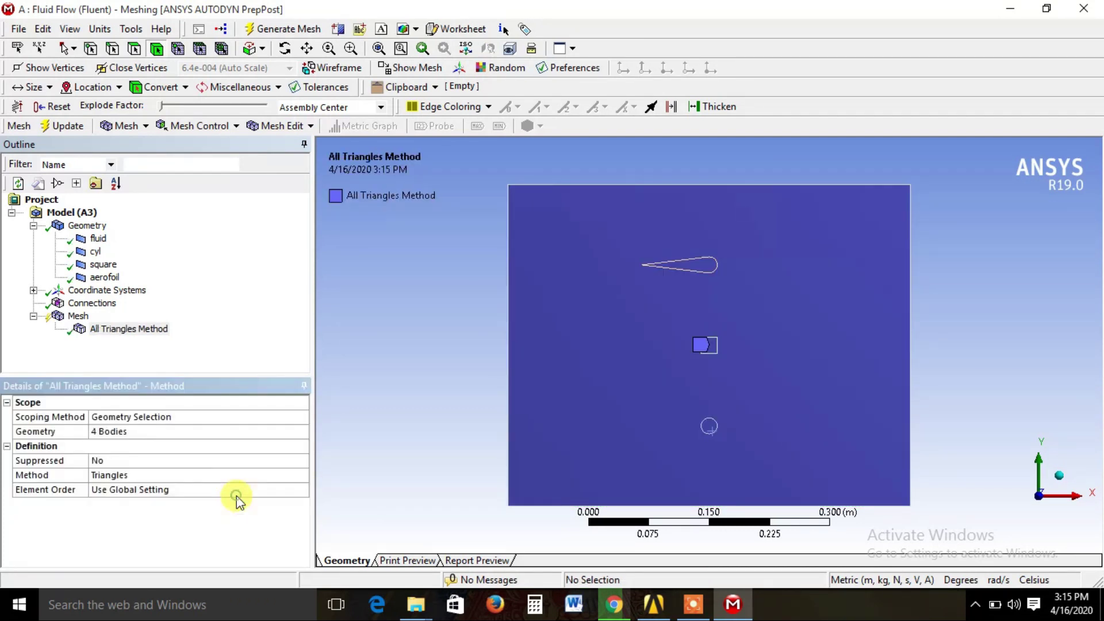
# - Regenerate the mesh with the triangles method and inspect the elements around the square
pyautogui.click(70, 317)
pyautogui.rightClick(70, 318)
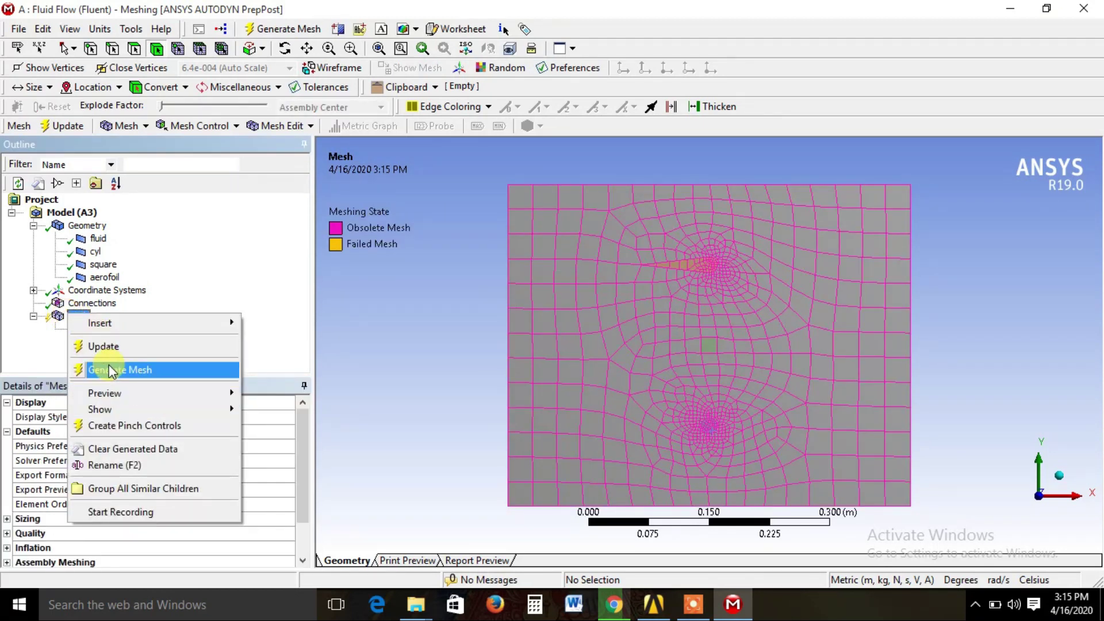
pyautogui.click(112, 371)
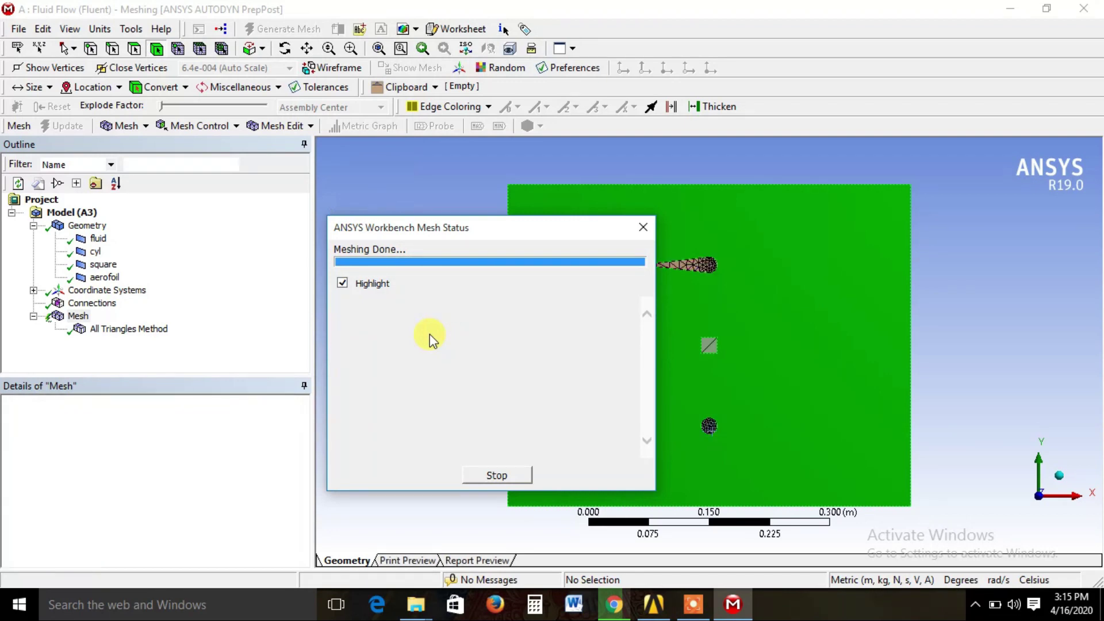
pyautogui.scroll(-2, 696, 424)
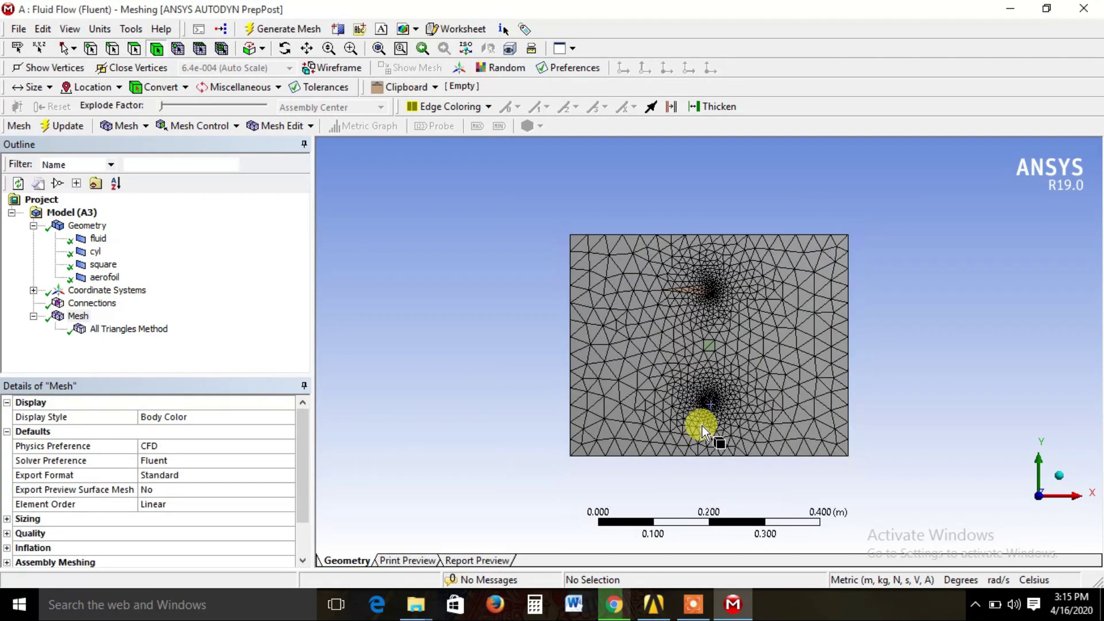
pyautogui.scroll(8, 704, 414)
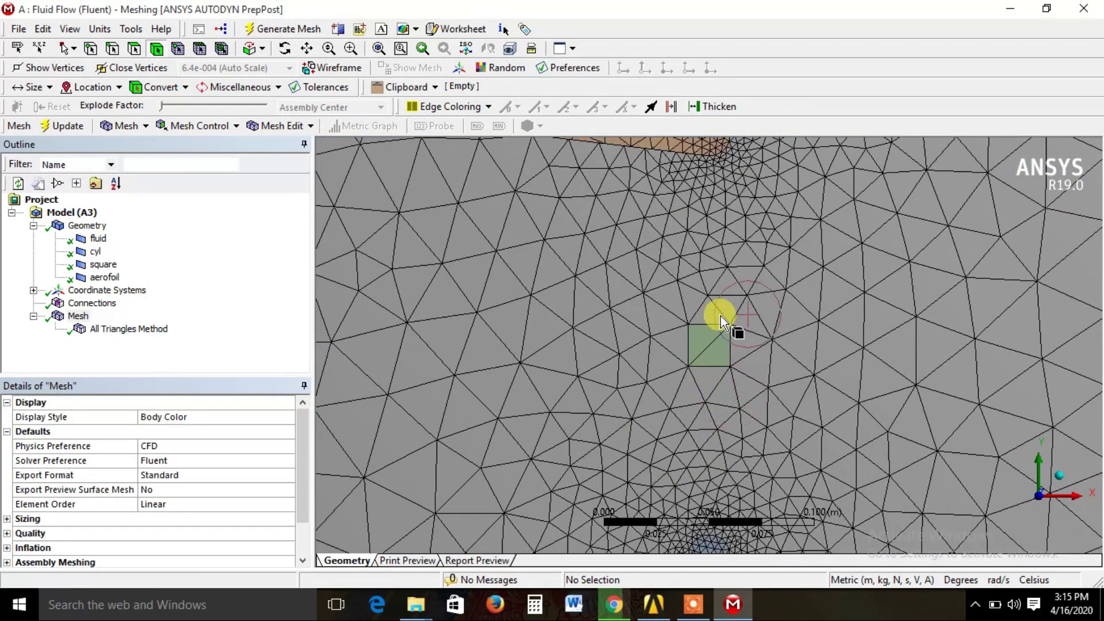
pyautogui.scroll(-3, 719, 345)
pyautogui.scroll(4, 720, 340)
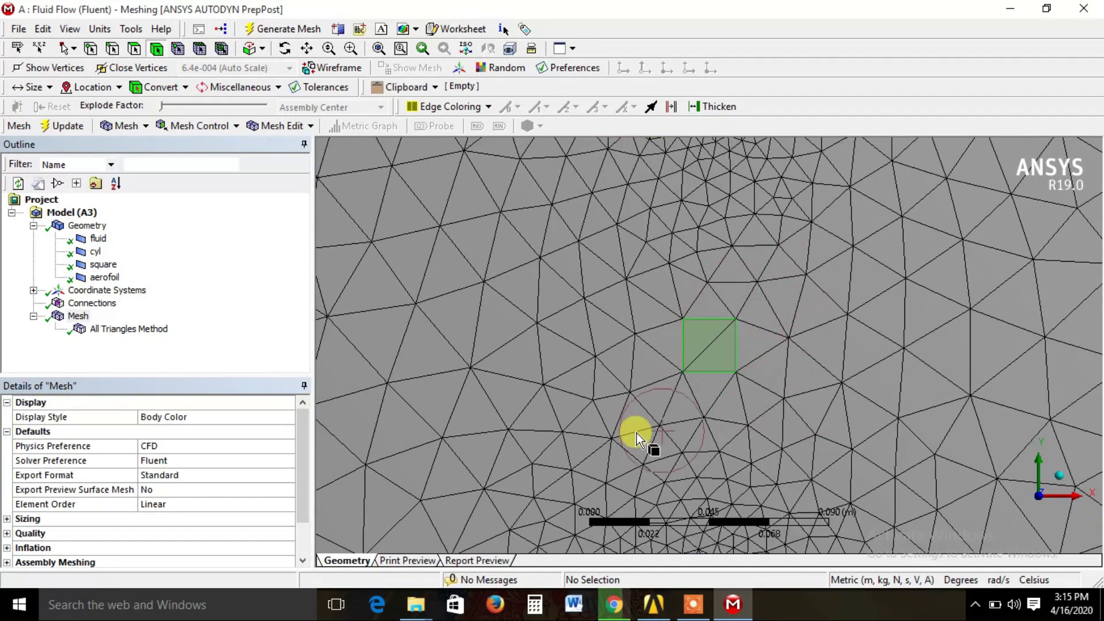
# - Insert a mesh sizing control scoped to the four edges of the square
pyautogui.click(68, 317)
pyautogui.rightClick(68, 317)
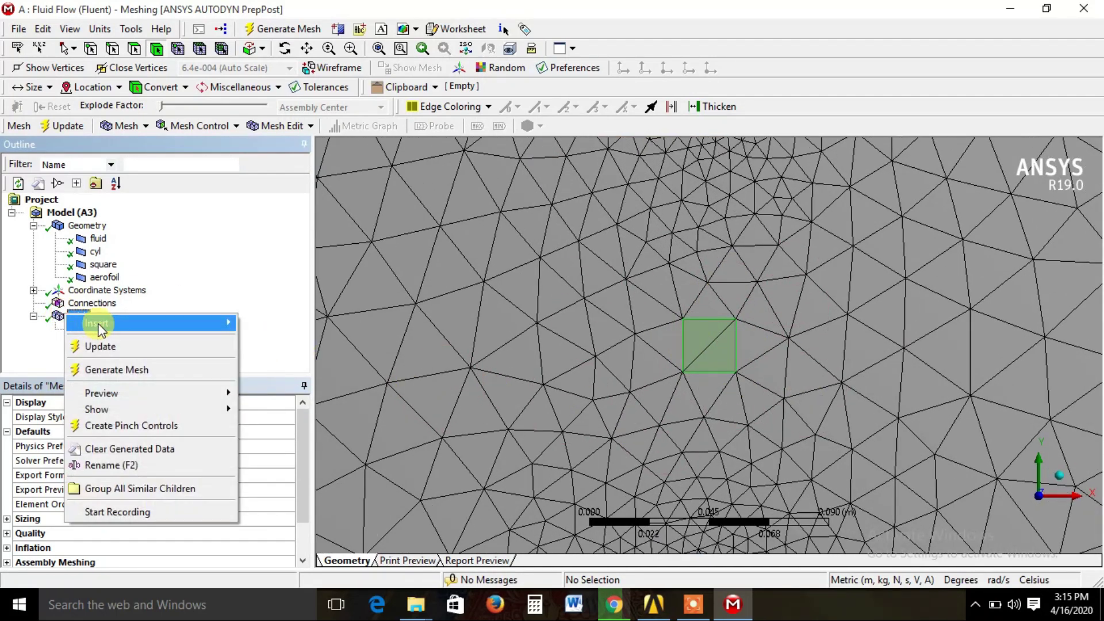
pyautogui.moveTo(99, 323)
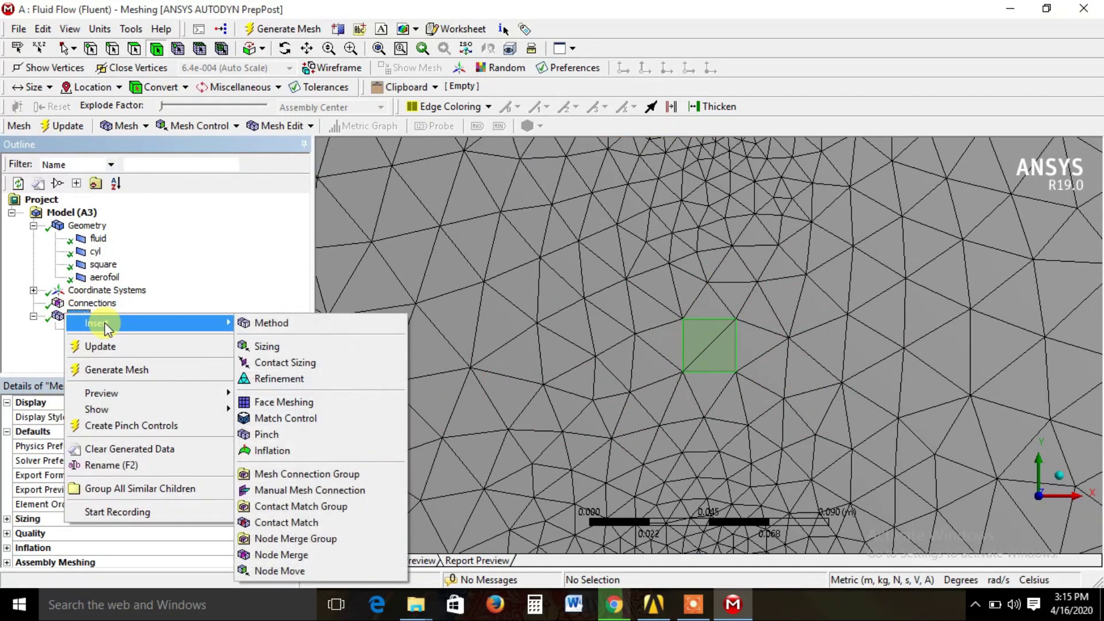
pyautogui.click(268, 347)
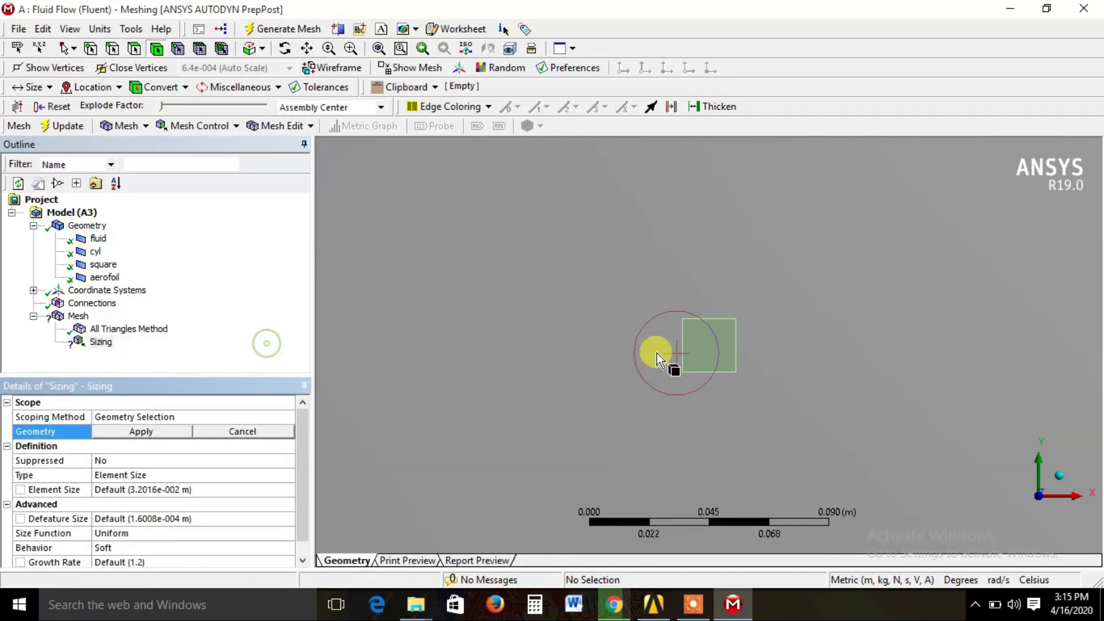
pyautogui.click(708, 322)
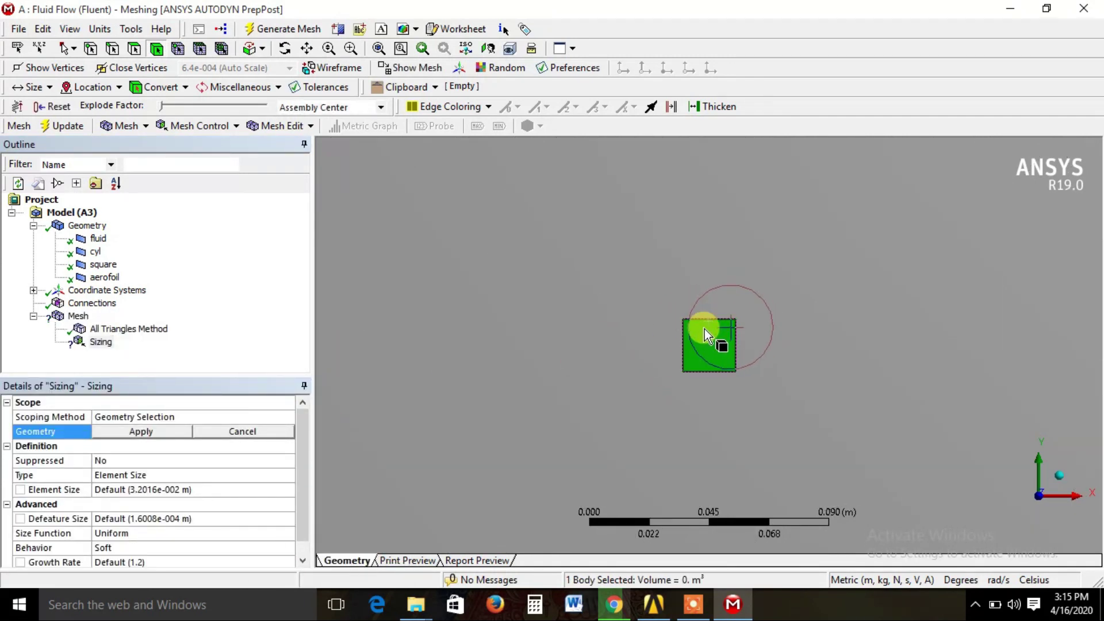
pyautogui.click(705, 328)
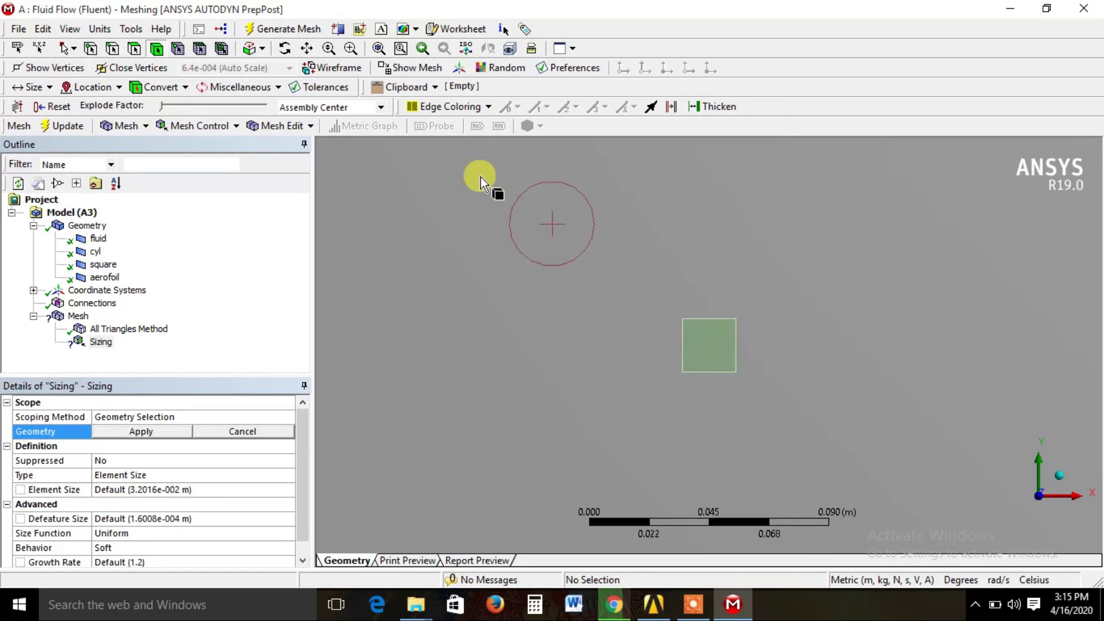
pyautogui.click(114, 49)
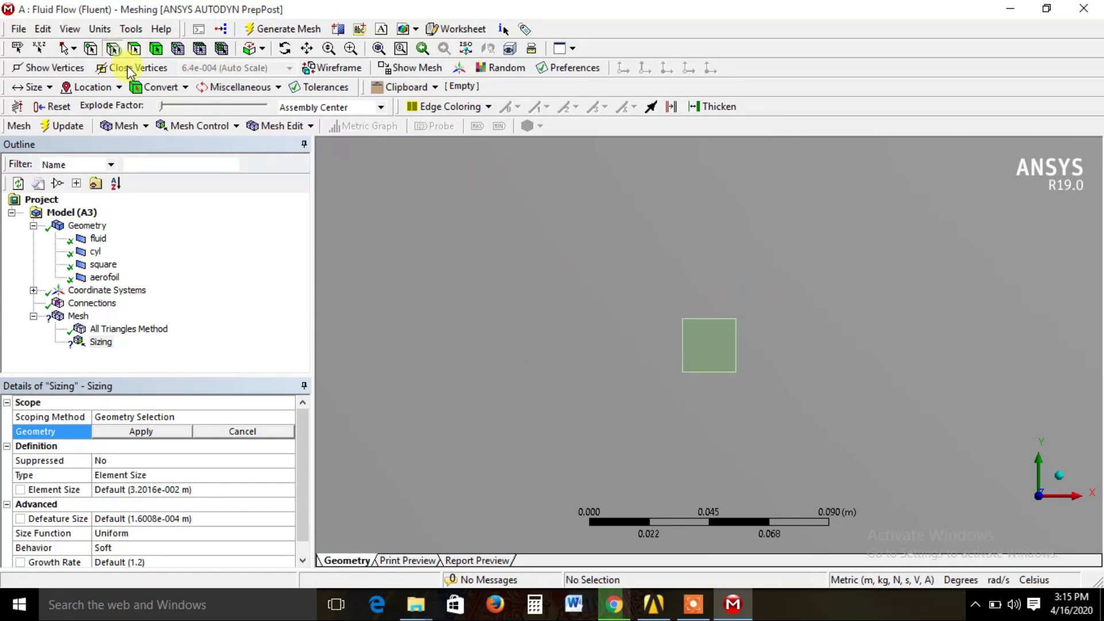
pyautogui.click(705, 320)
pyautogui.keyDown('ctrl'); pyautogui.click(684, 342); pyautogui.keyUp('ctrl')
pyautogui.keyDown('ctrl'); pyautogui.click(700, 372); pyautogui.keyUp('ctrl')
pyautogui.keyDown('ctrl'); pyautogui.click(732, 341); pyautogui.keyUp('ctrl')
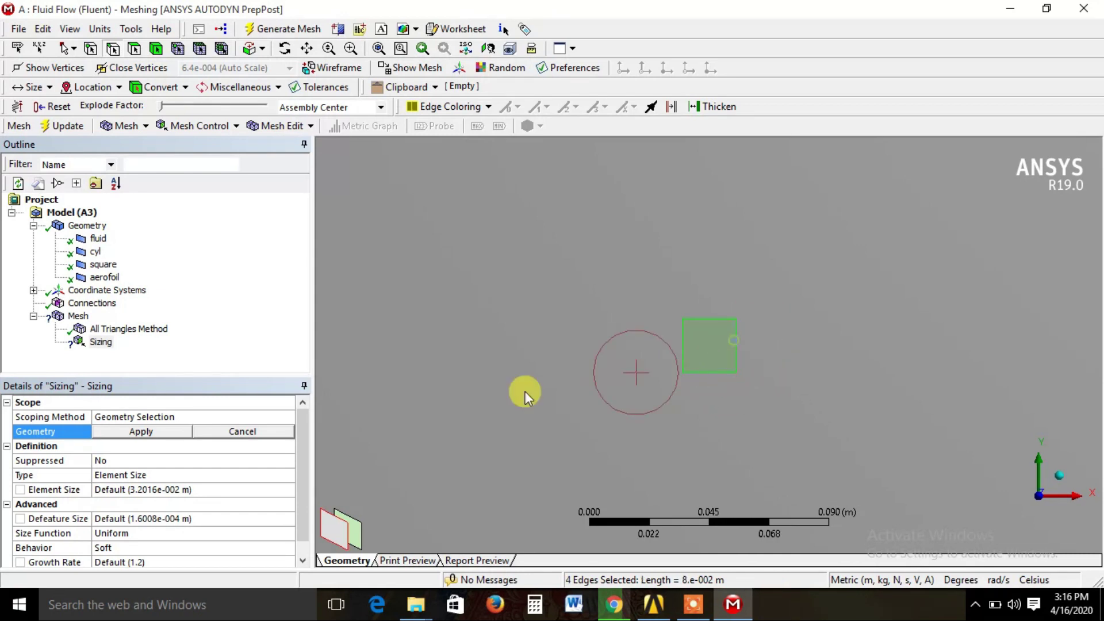
pyautogui.click(141, 431)
# - Define the square's edge sizing by Number of Divisions and set it to 20
pyautogui.click(138, 476)
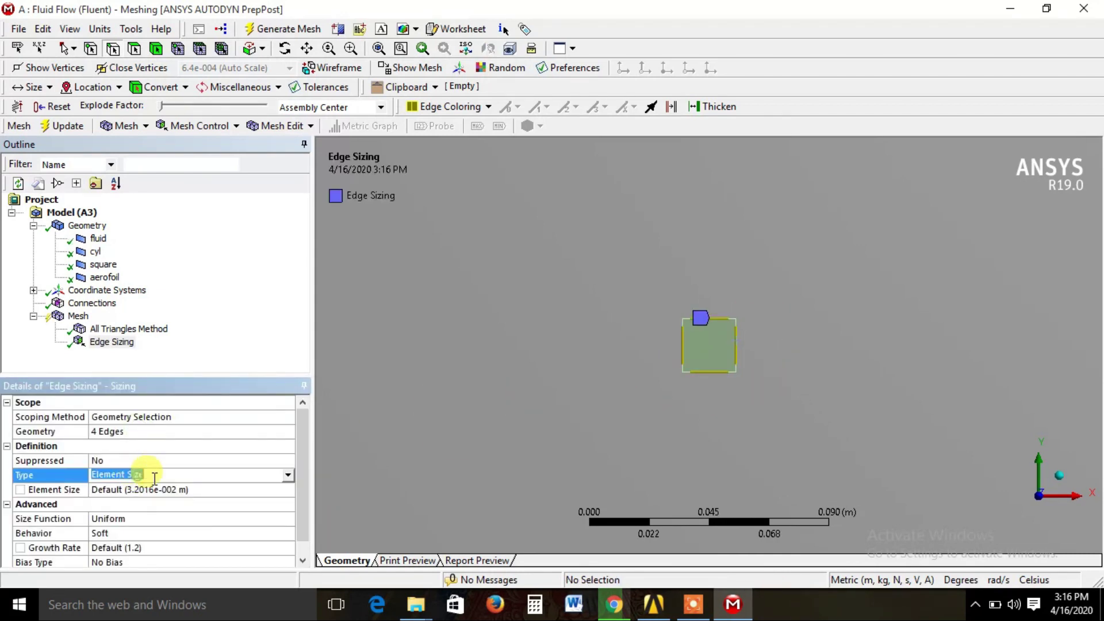
pyautogui.click(291, 479)
pyautogui.click(246, 498)
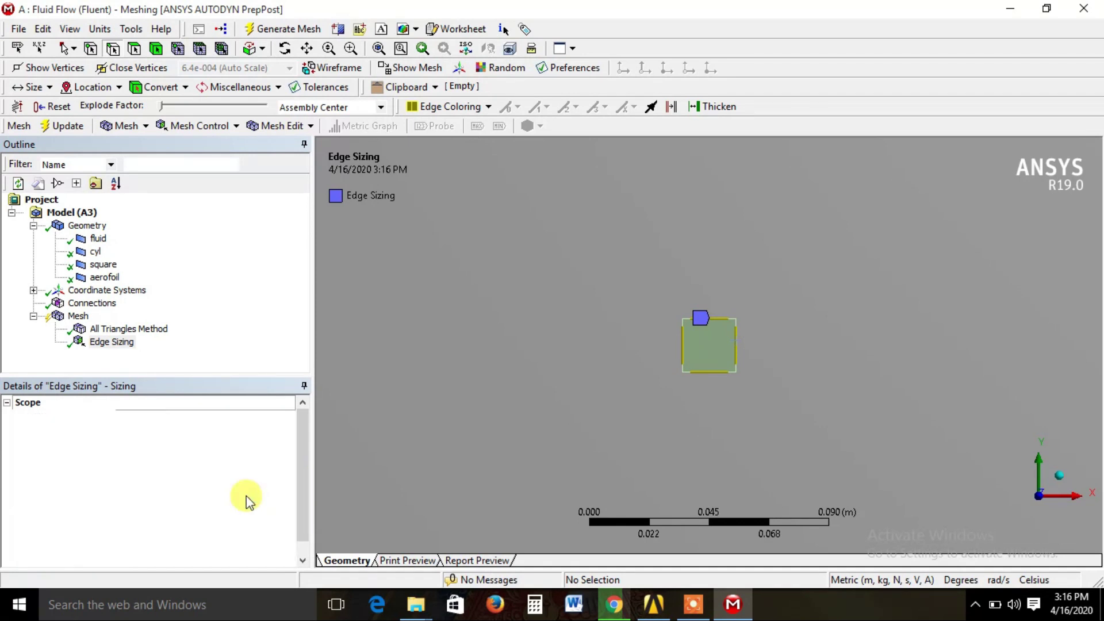
pyautogui.click(156, 488)
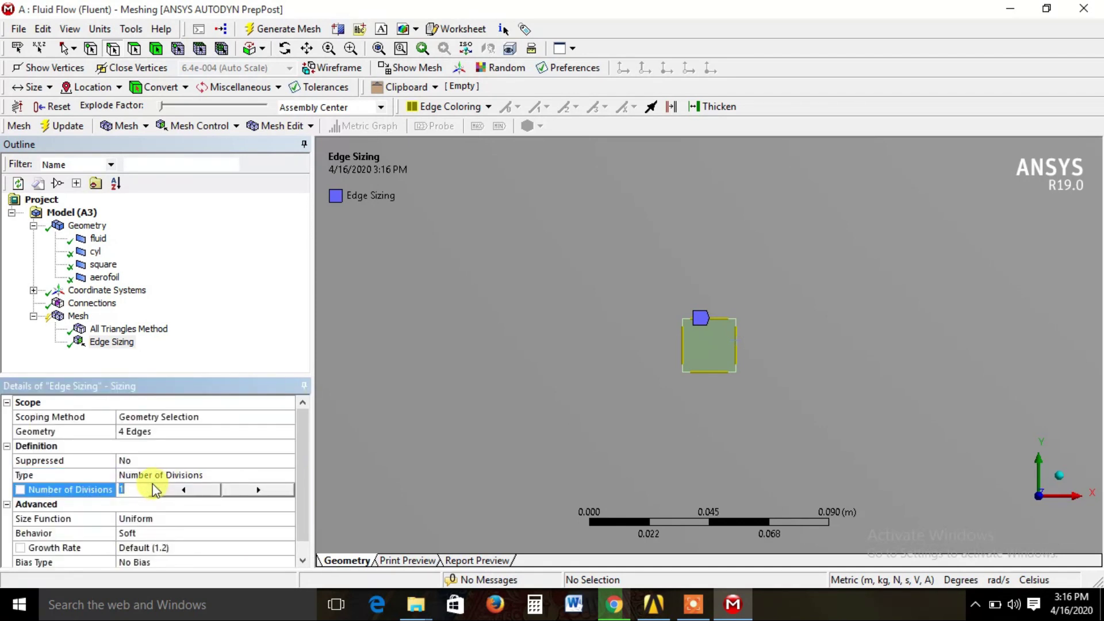
pyautogui.write('20')
pyautogui.click(377, 352)
# - Insert a second mesh sizing control scoped to the three edges of the aerofoil
pyautogui.scroll(-2, 530, 288)
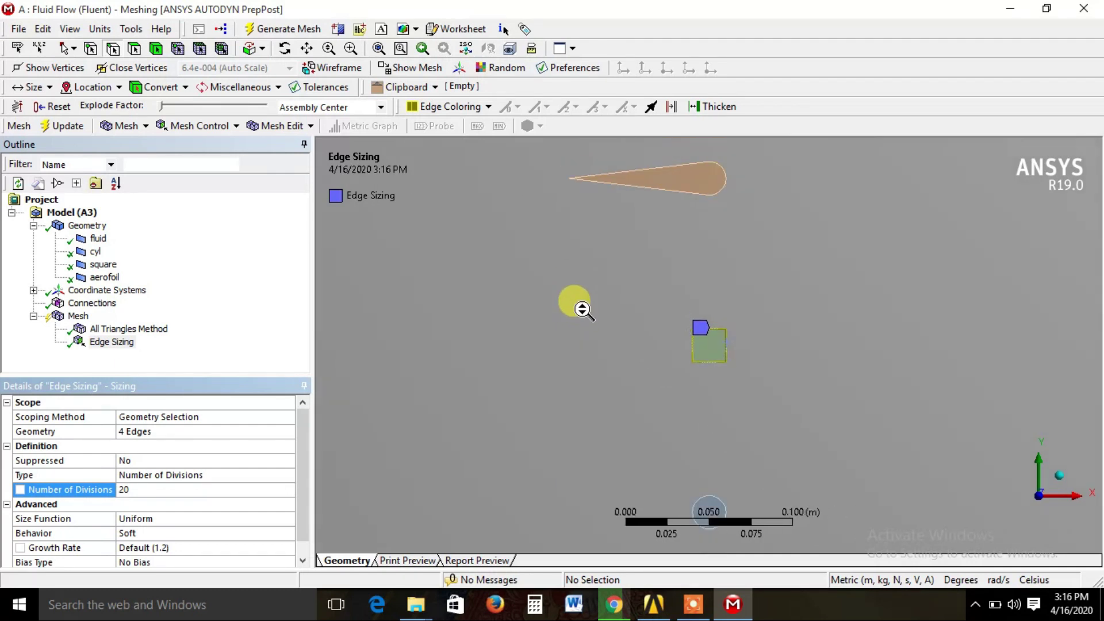
pyautogui.scroll(-1, 582, 309)
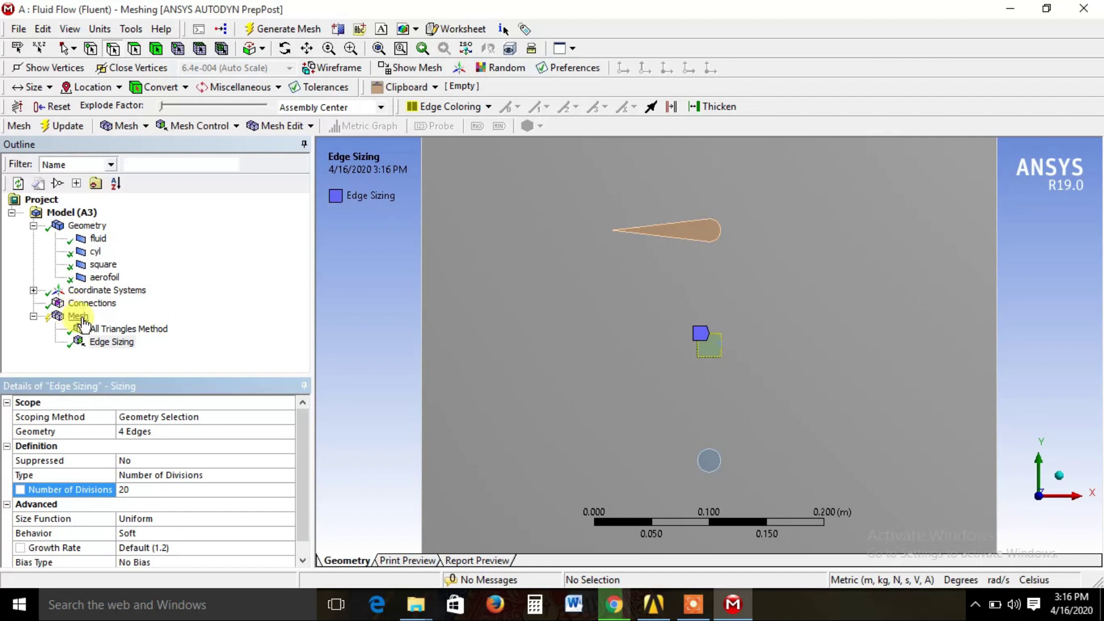
pyautogui.rightClick(78, 316)
pyautogui.moveTo(156, 325)
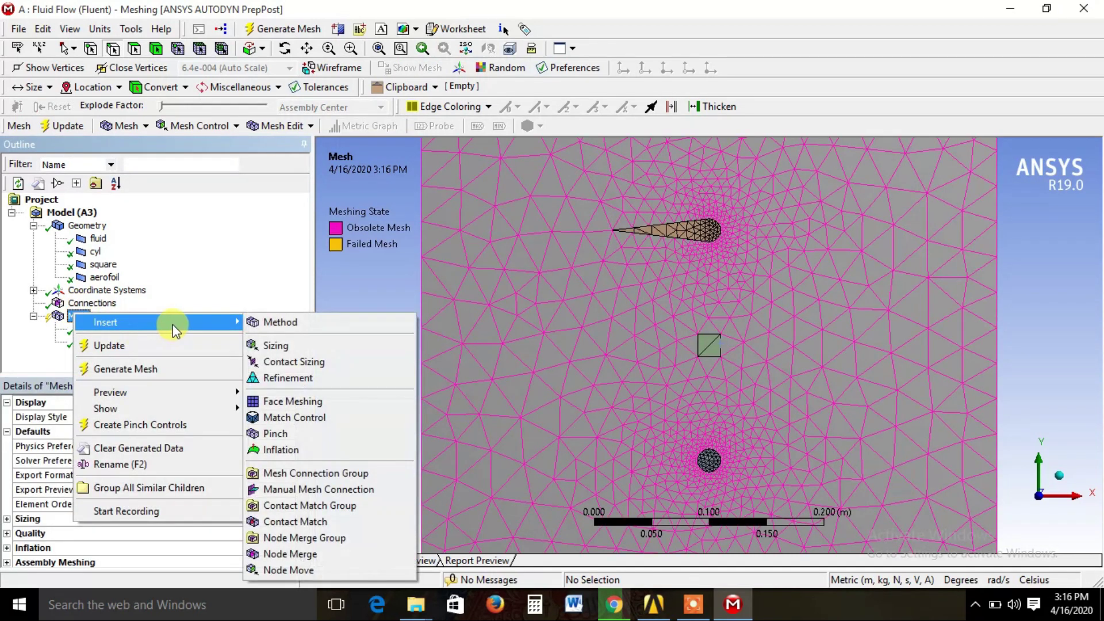
pyautogui.click(292, 342)
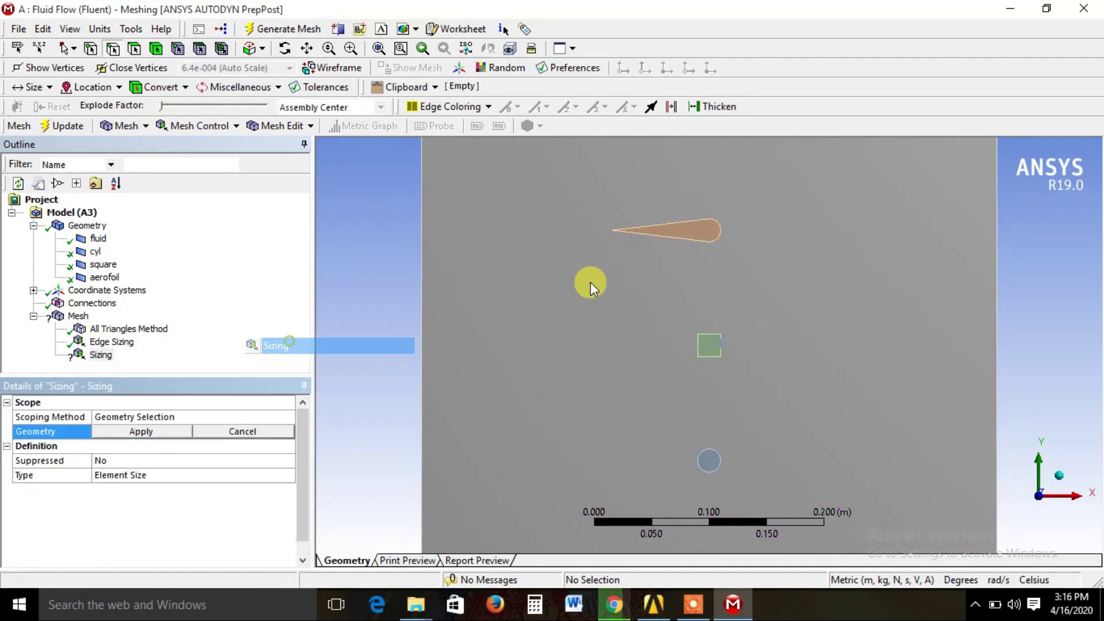
pyautogui.click(669, 230)
pyautogui.keyDown('ctrl'); pyautogui.click(668, 236); pyautogui.keyUp('ctrl')
pyautogui.keyDown('ctrl'); pyautogui.click(717, 226); pyautogui.keyUp('ctrl')
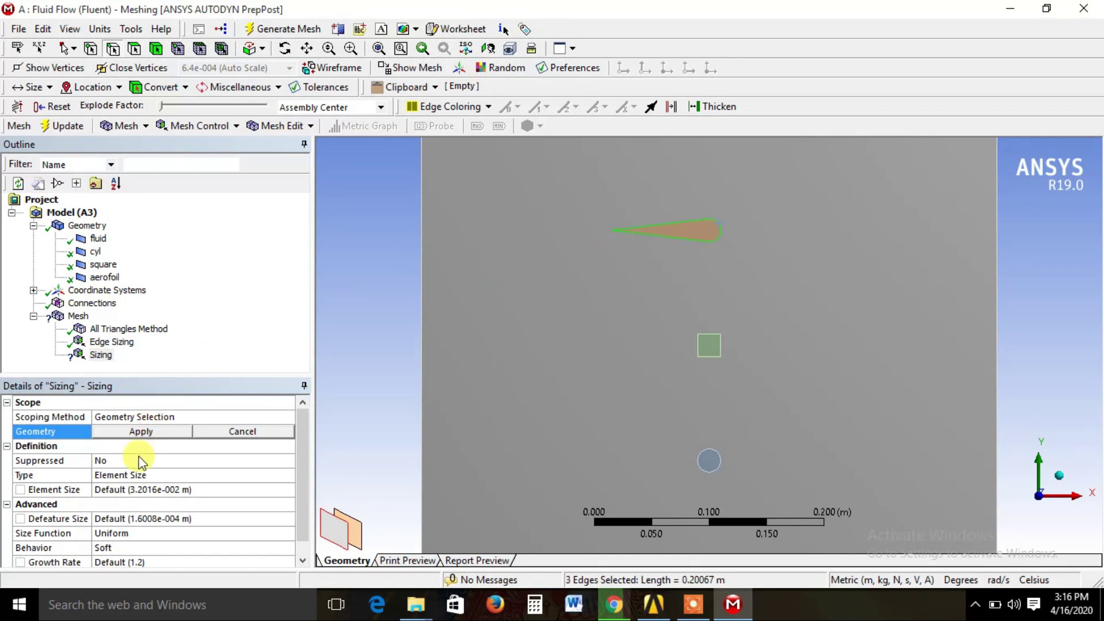
pyautogui.click(141, 431)
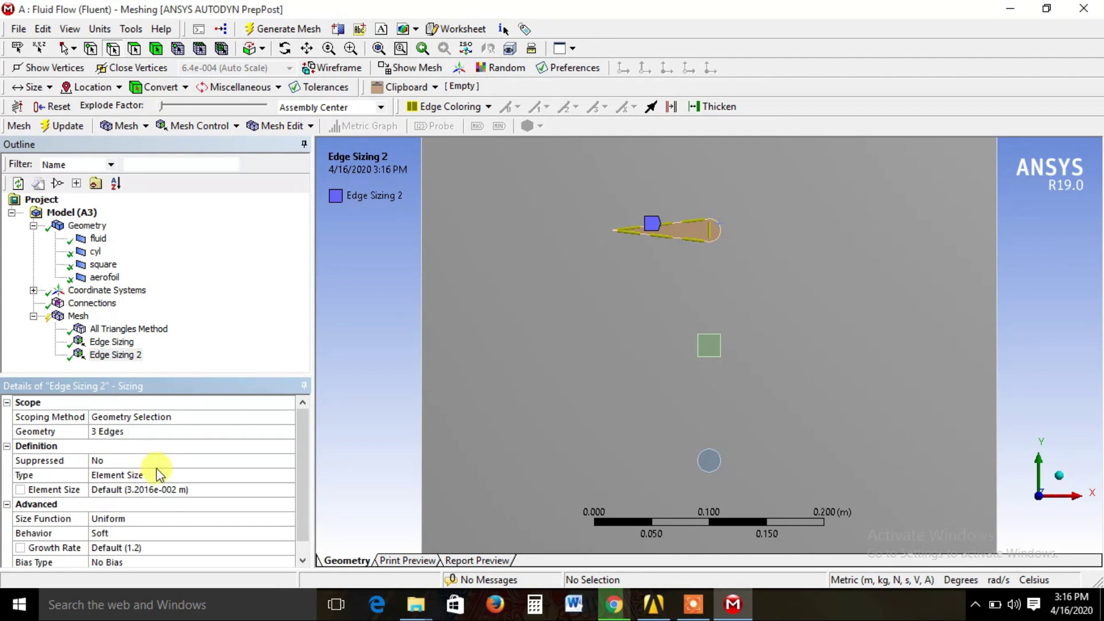
# - Define the aerofoil's edge sizing by Number of Divisions and set it to 100
pyautogui.click(151, 474)
pyautogui.click(288, 475)
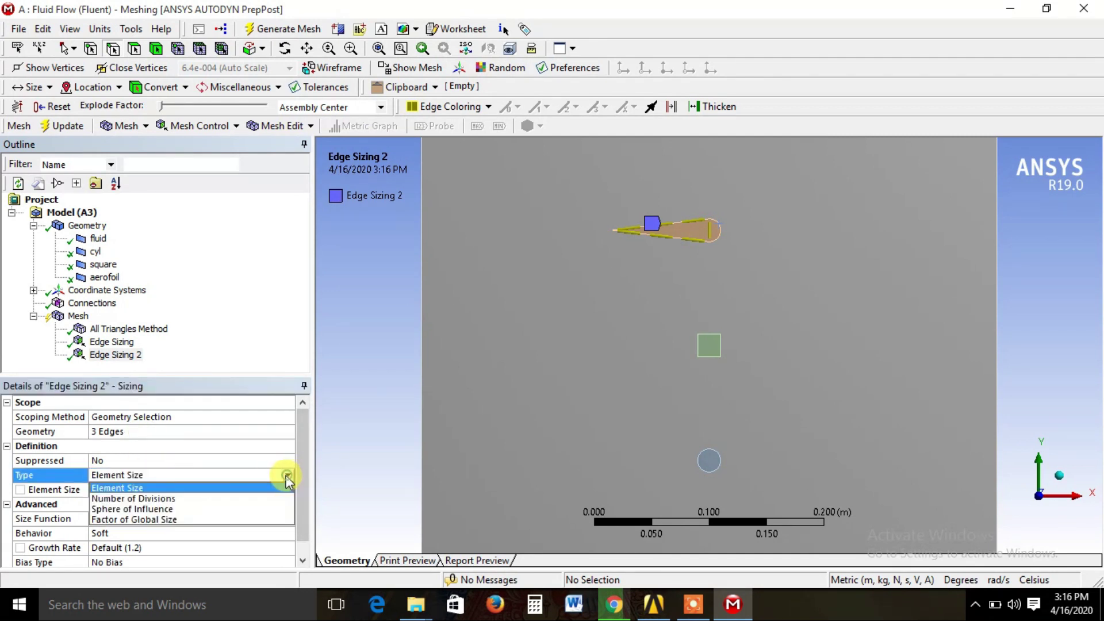
pyautogui.click(240, 498)
pyautogui.click(141, 489)
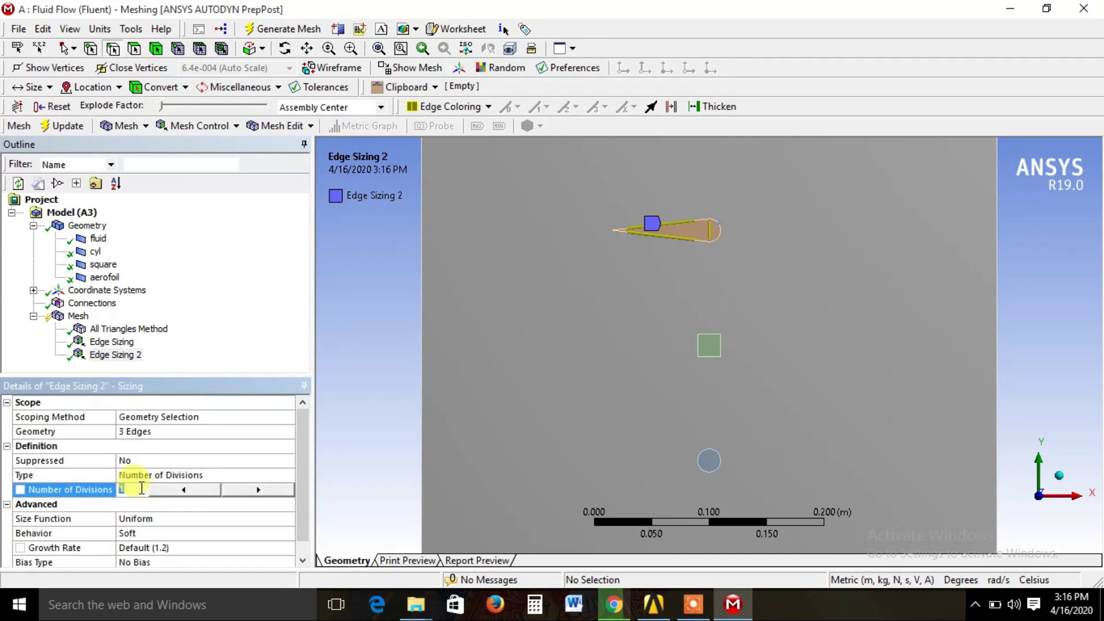
pyautogui.write('100')
pyautogui.press('Return')
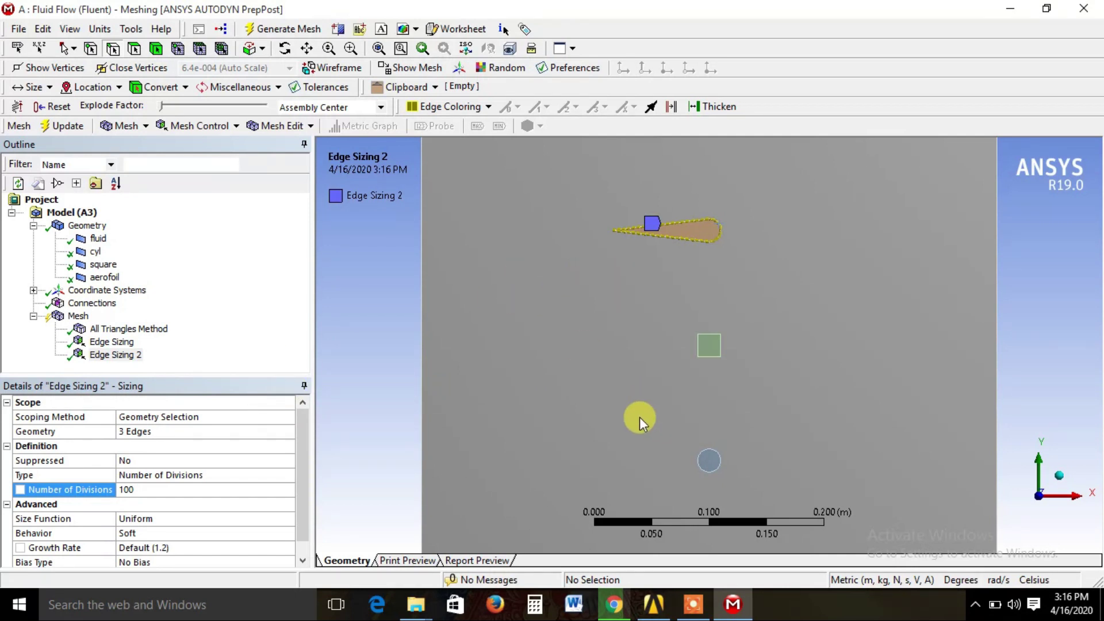
# - Insert an inflation control on the mesh and scope it to the rectangular fluid face
pyautogui.click(80, 317)
pyautogui.rightClick(82, 320)
pyautogui.moveTo(149, 328)
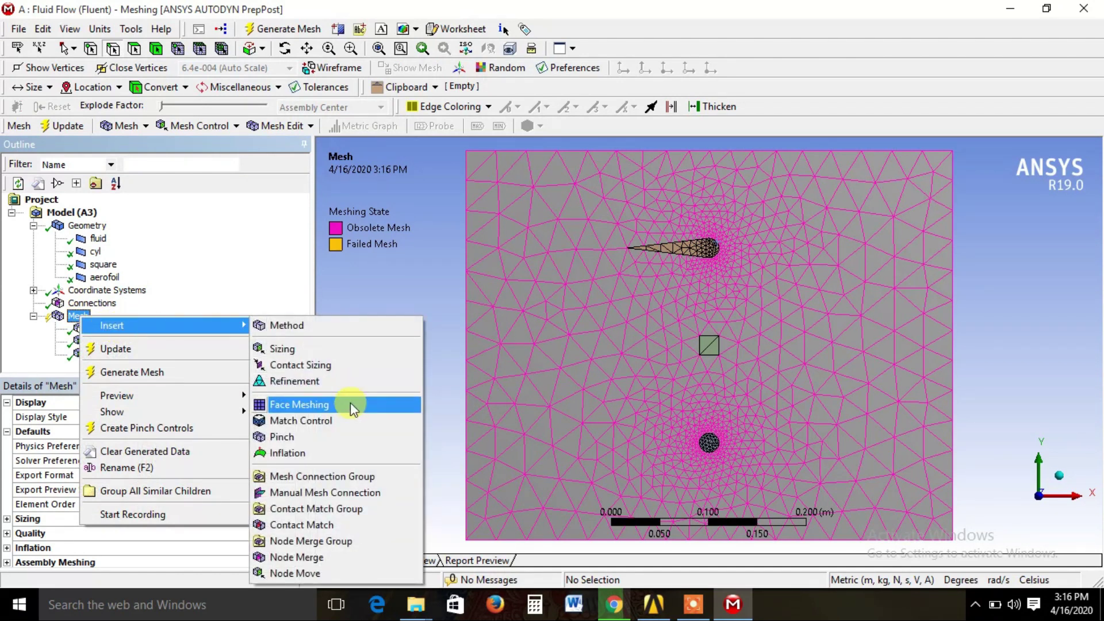
pyautogui.click(322, 450)
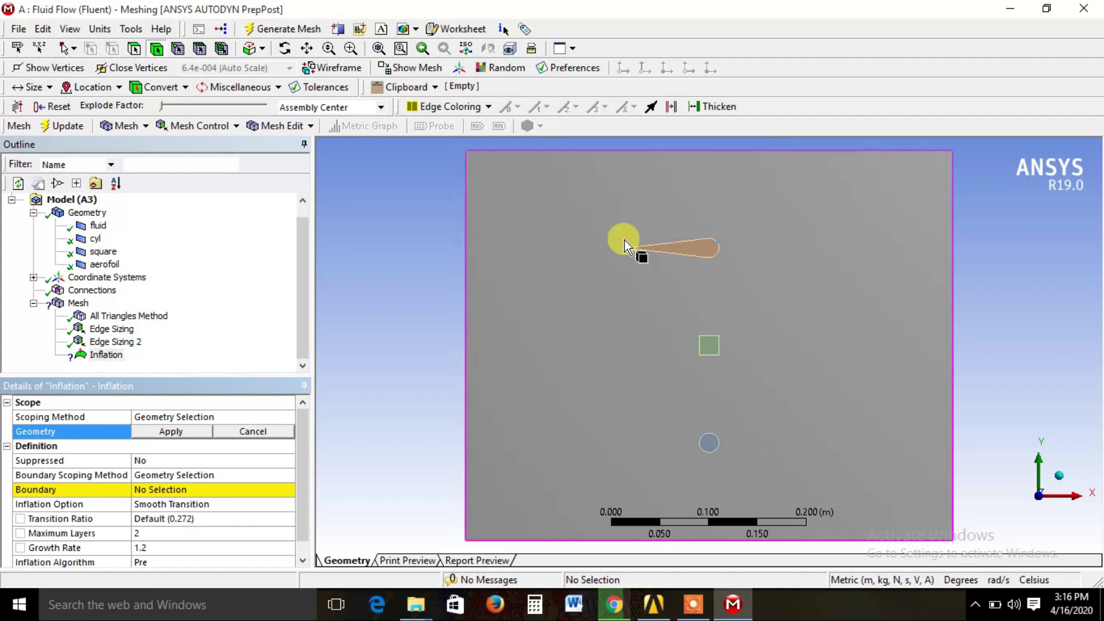
pyautogui.click(587, 250)
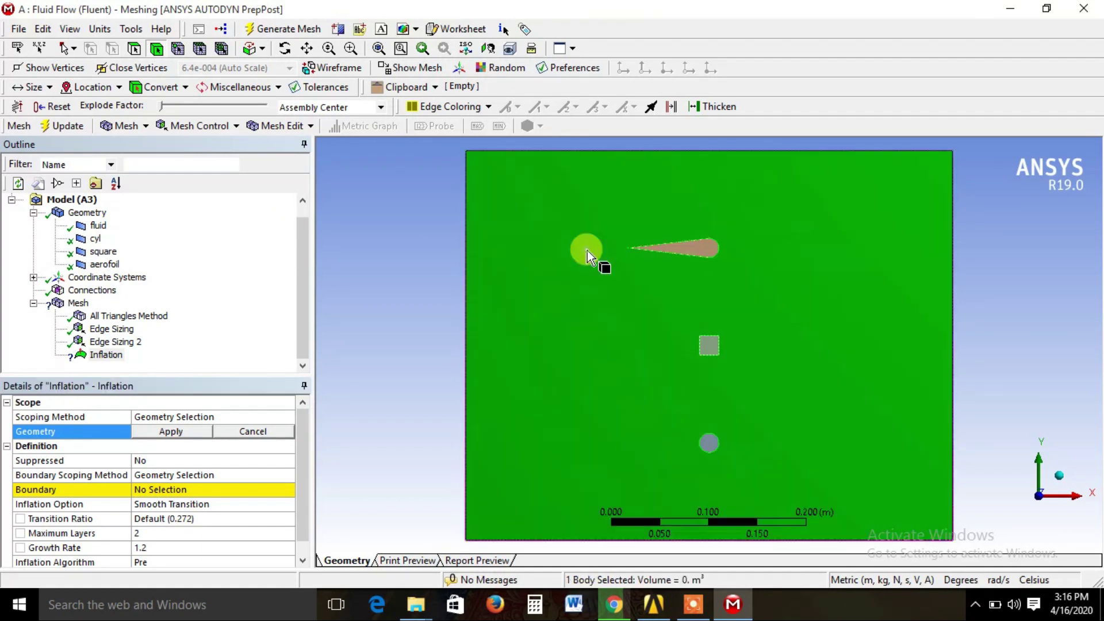
pyautogui.click(169, 432)
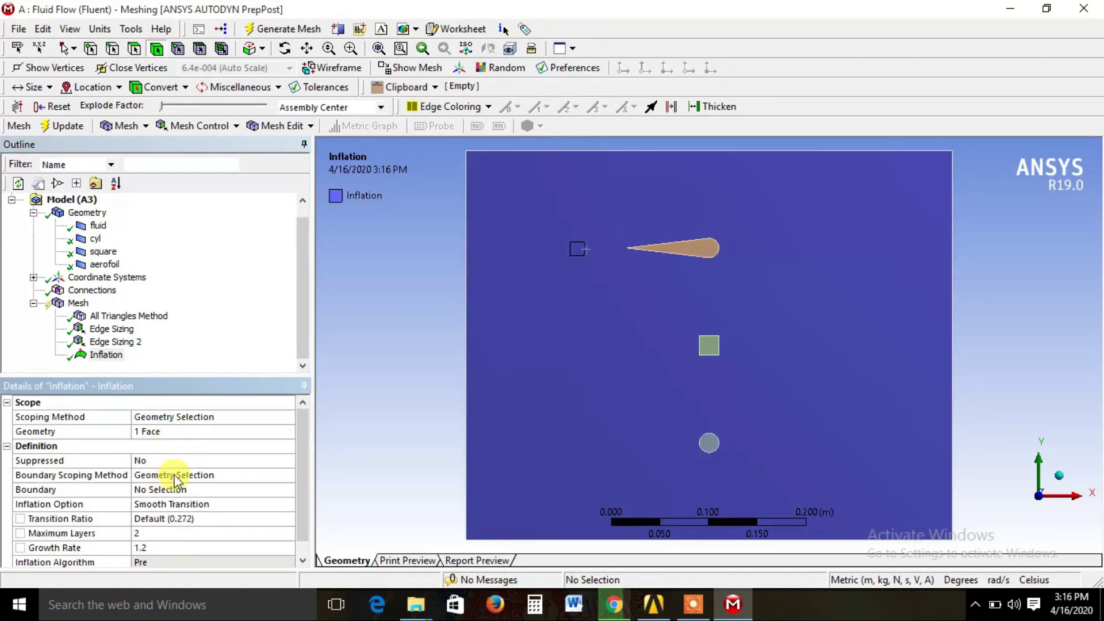
pyautogui.click(175, 476)
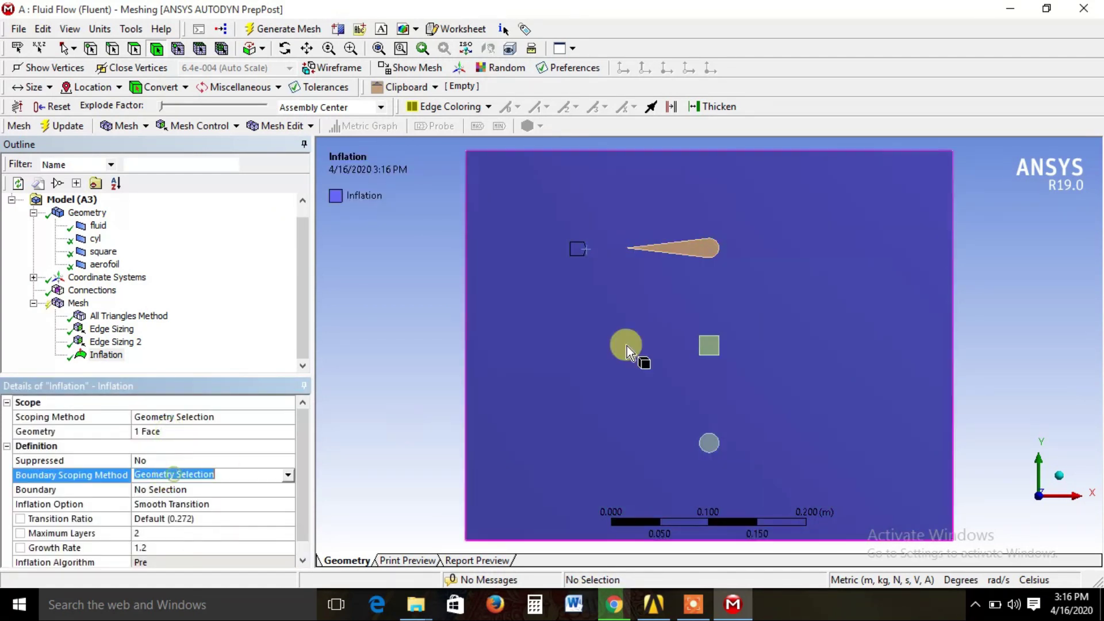
pyautogui.click(688, 243)
pyautogui.click(688, 244)
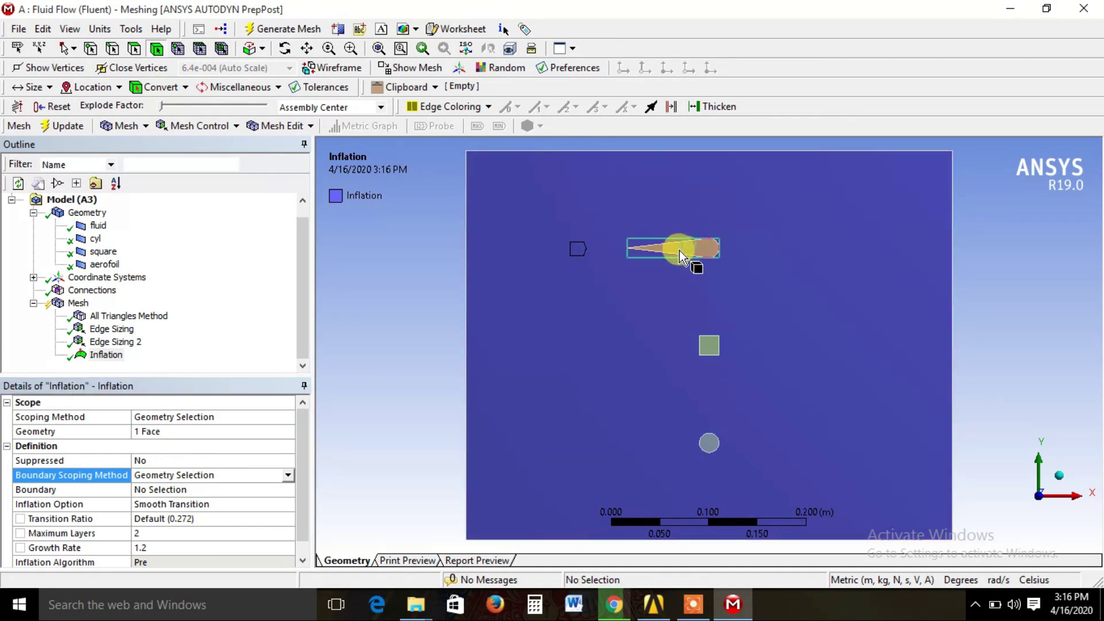
pyautogui.click(286, 476)
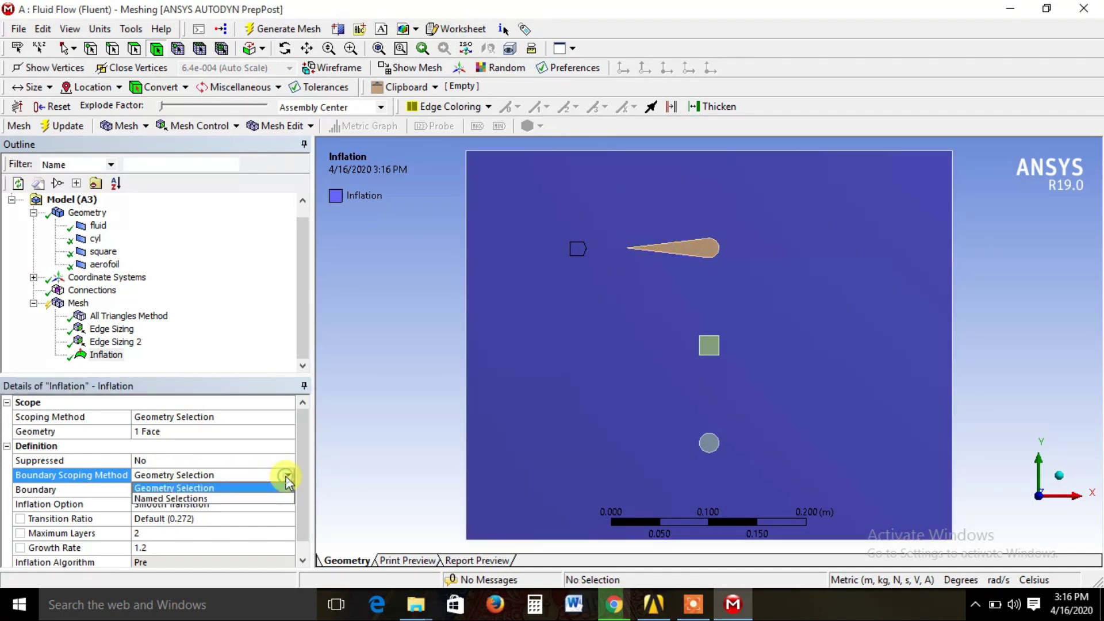
pyautogui.click(286, 476)
pyautogui.click(287, 477)
pyautogui.click(353, 440)
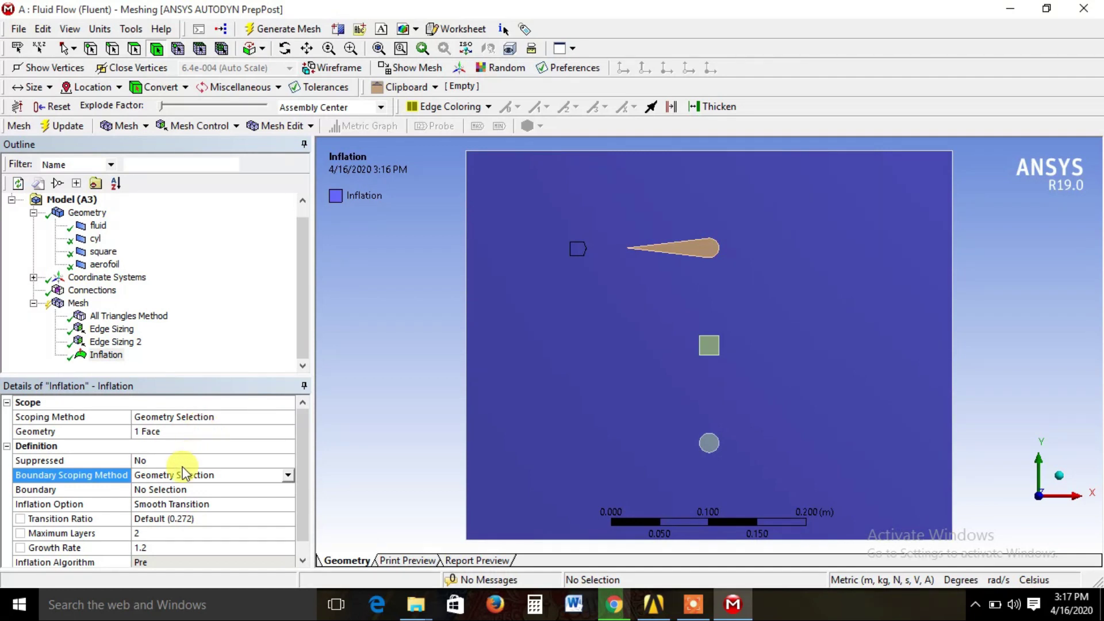
# - Try to pick the aerofoil, square and cylinder edges as the boundary for the inflation
pyautogui.click(113, 49)
pyautogui.click(691, 239)
pyautogui.keyDown('ctrl'); pyautogui.click(692, 253); pyautogui.keyUp('ctrl')
pyautogui.keyDown('ctrl'); pyautogui.click(718, 242); pyautogui.keyUp('ctrl')
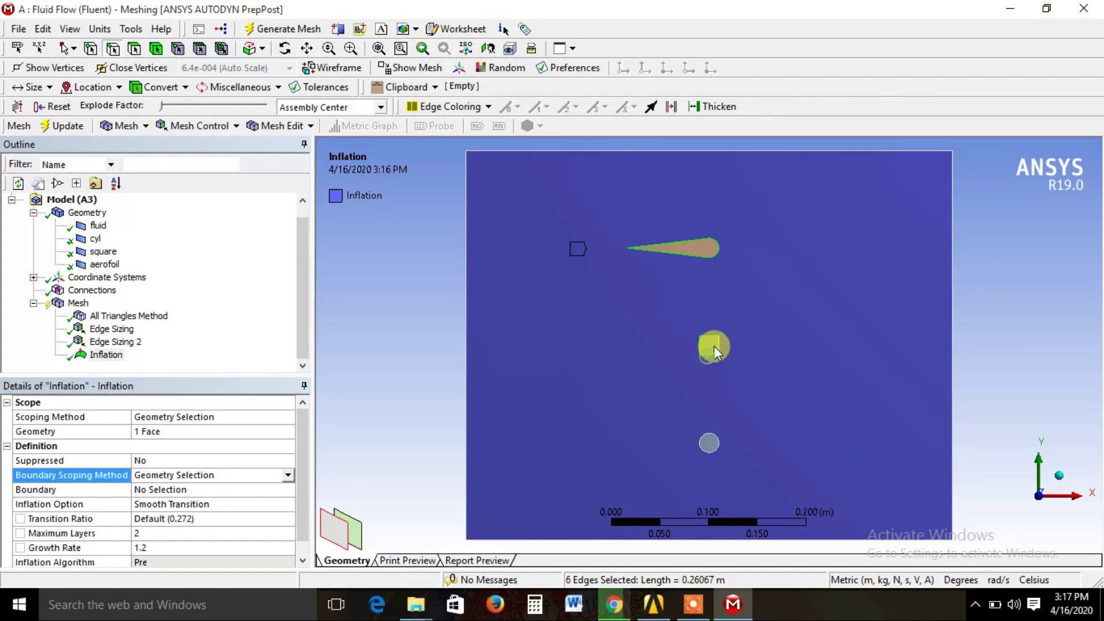
pyautogui.keyDown('ctrl'); pyautogui.click(715, 437); pyautogui.keyUp('ctrl')
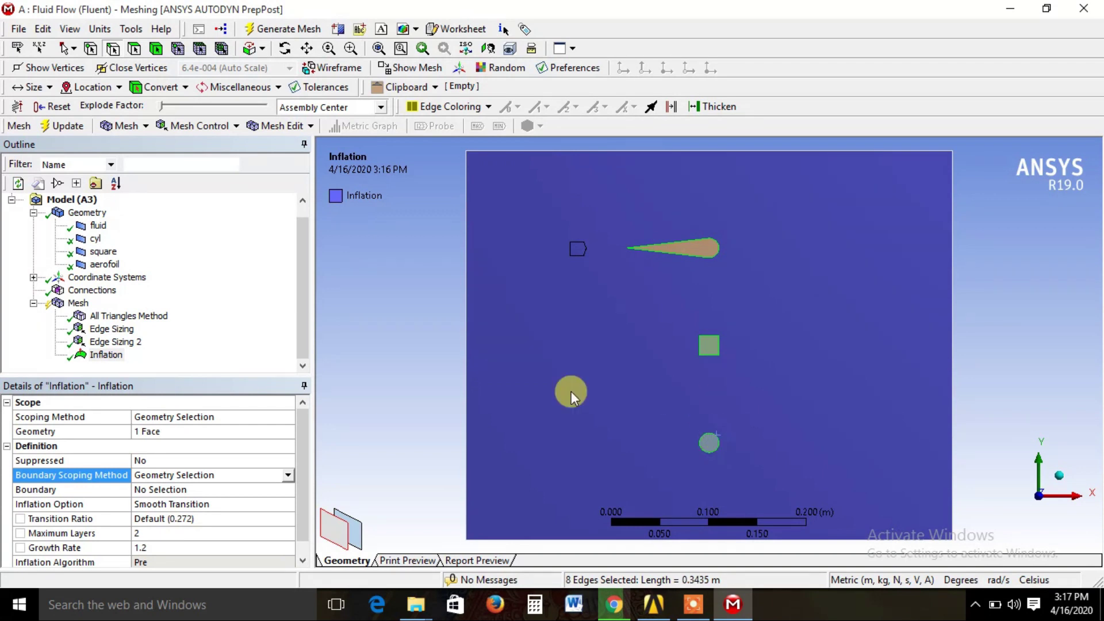
pyautogui.rightClick(73, 303)
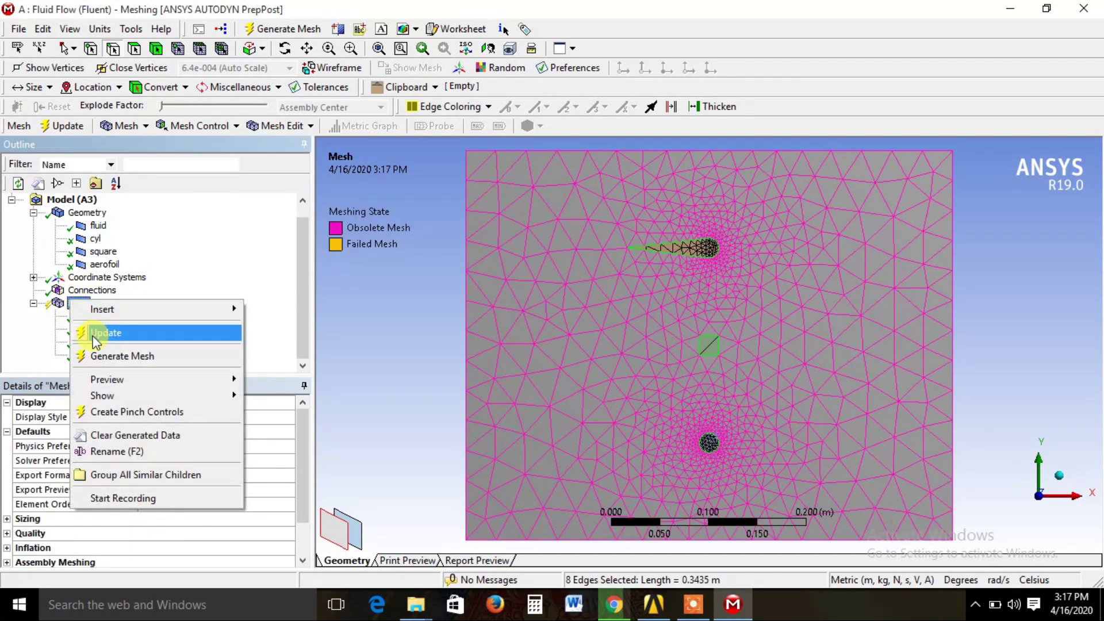
pyautogui.click(94, 361)
# - Set the inflation's Maximum Layers to 5 and generate the mesh
pyautogui.click(103, 355)
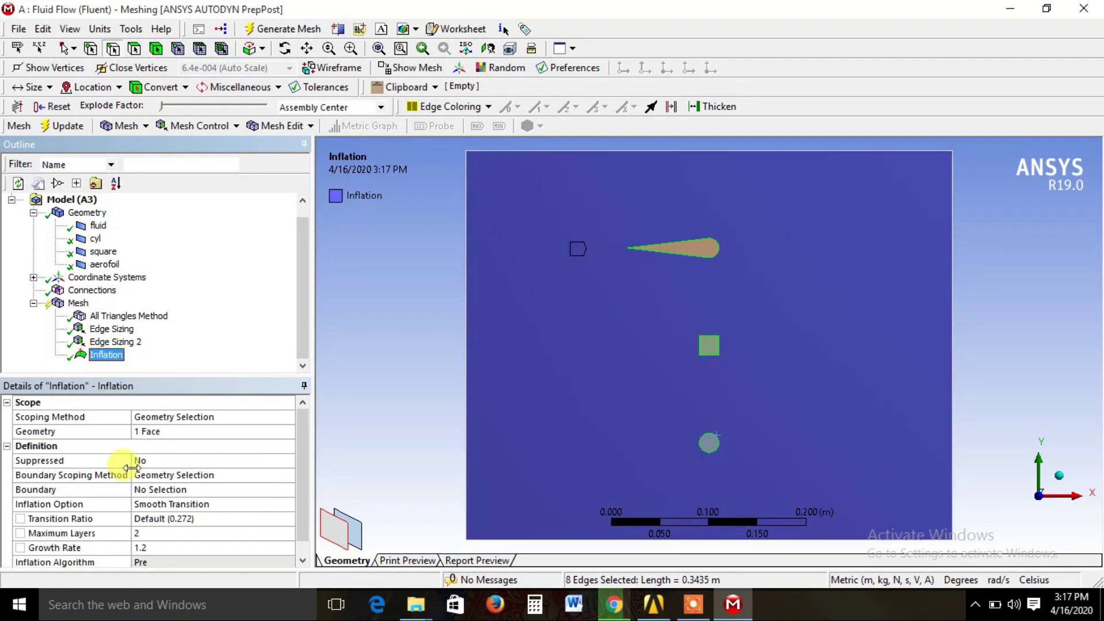
pyautogui.click(159, 533)
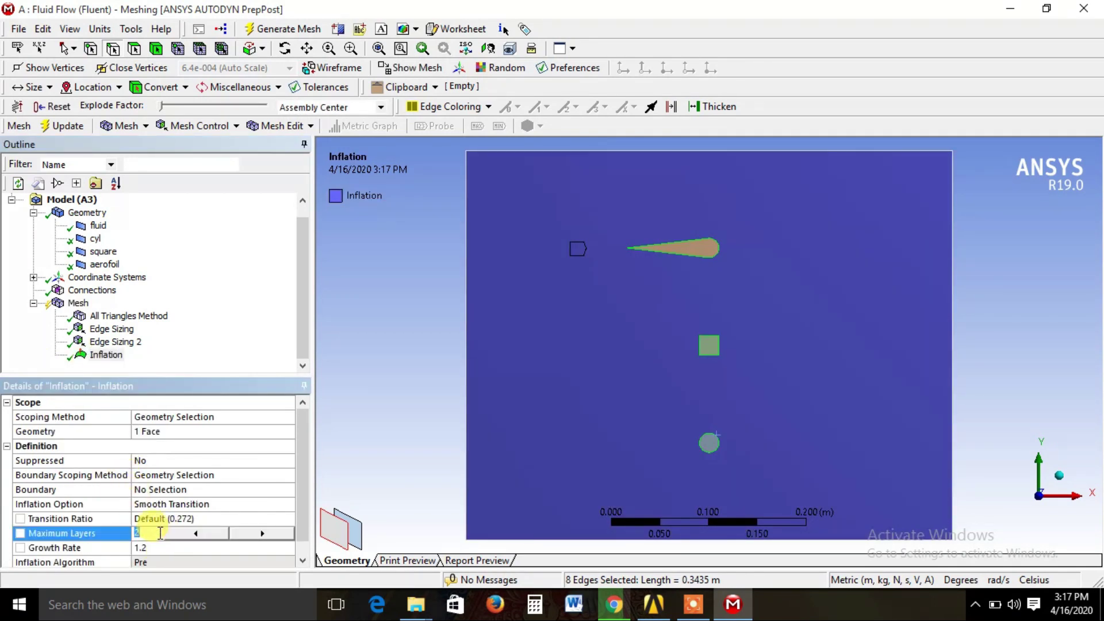
pyautogui.write('5')
pyautogui.click(368, 422)
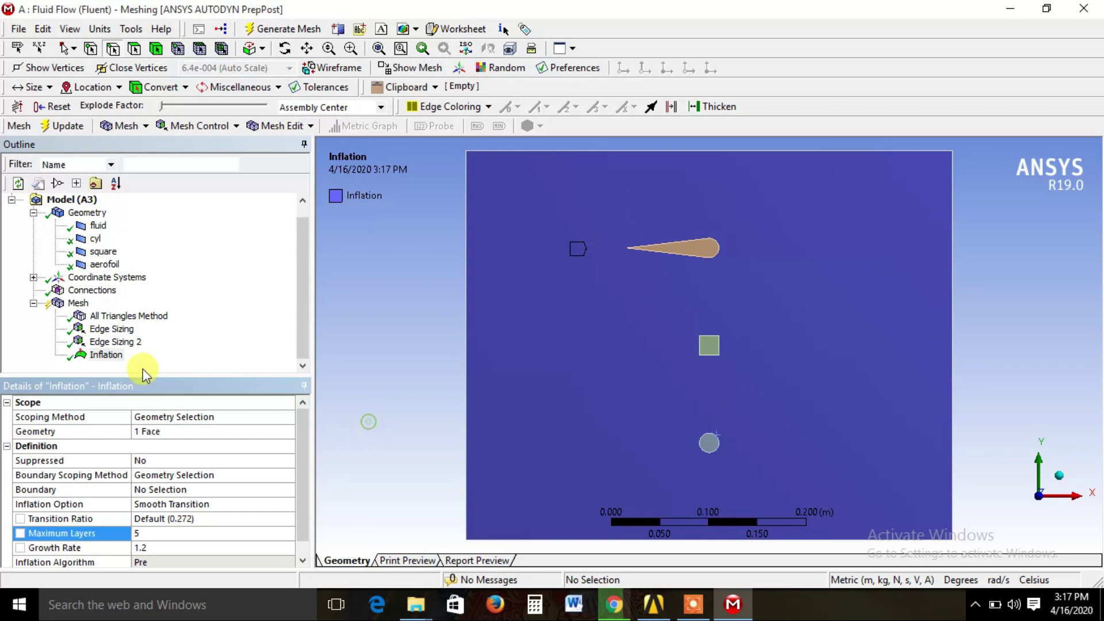
pyautogui.rightClick(69, 304)
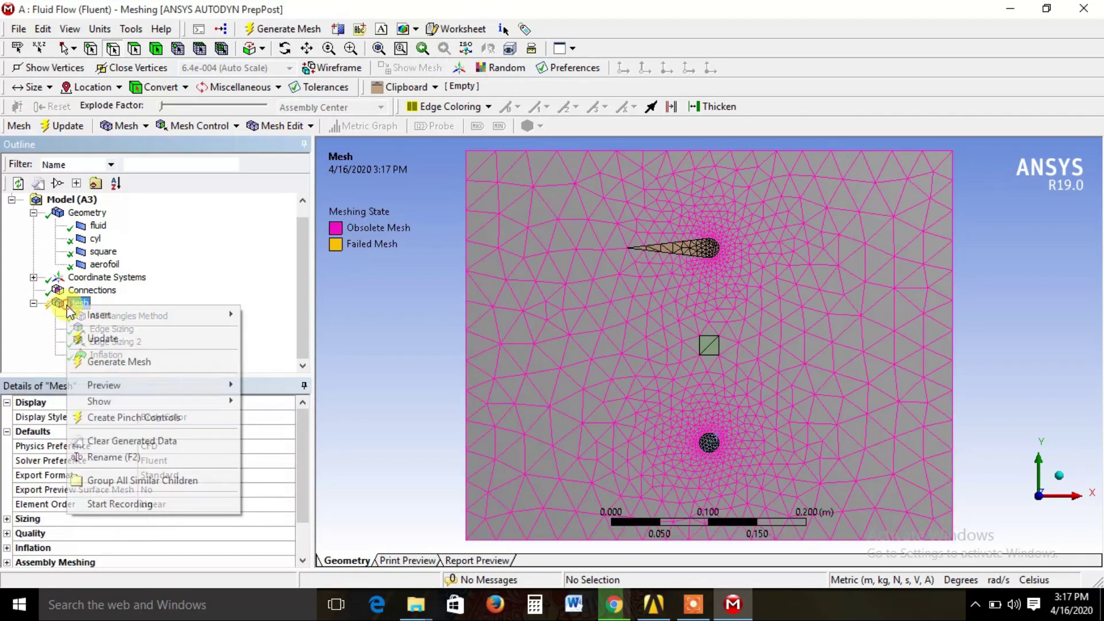
pyautogui.click(105, 364)
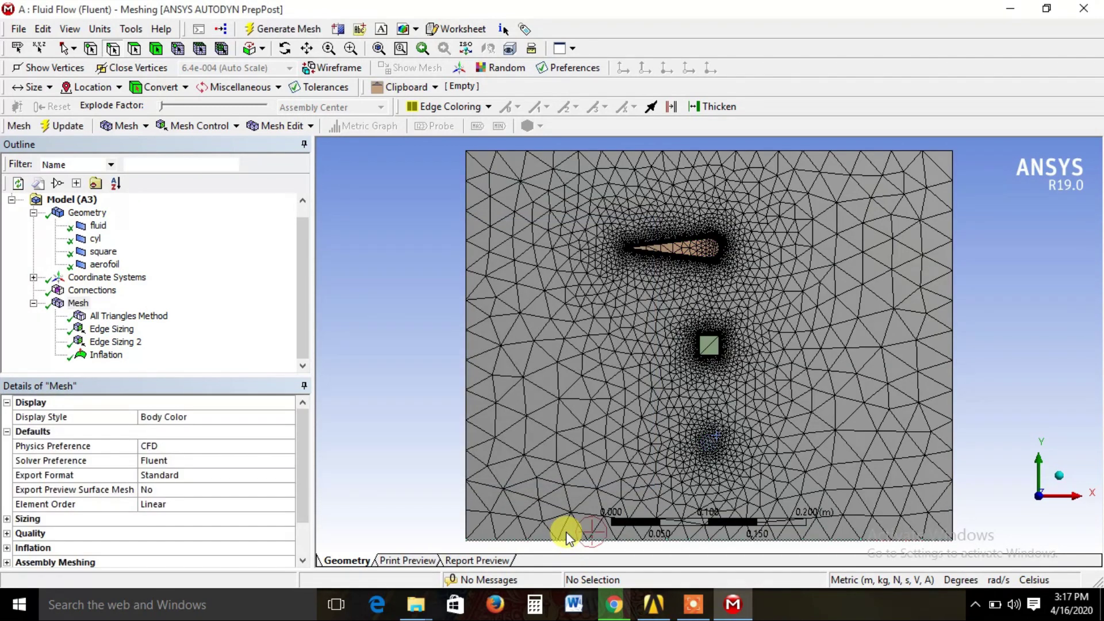
# - Examine the generated mesh up close around the aerofoil, square and cylinder
pyautogui.scroll(2, 713, 321)
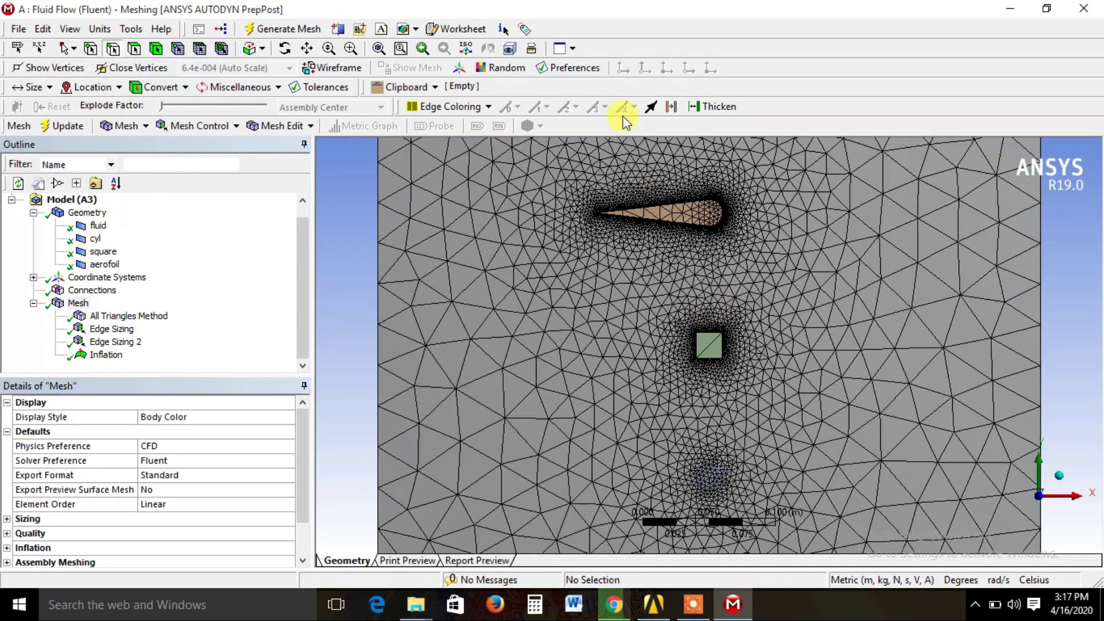
pyautogui.scroll(1, 613, 184)
pyautogui.scroll(2, 687, 298)
pyautogui.scroll(-3, 688, 298)
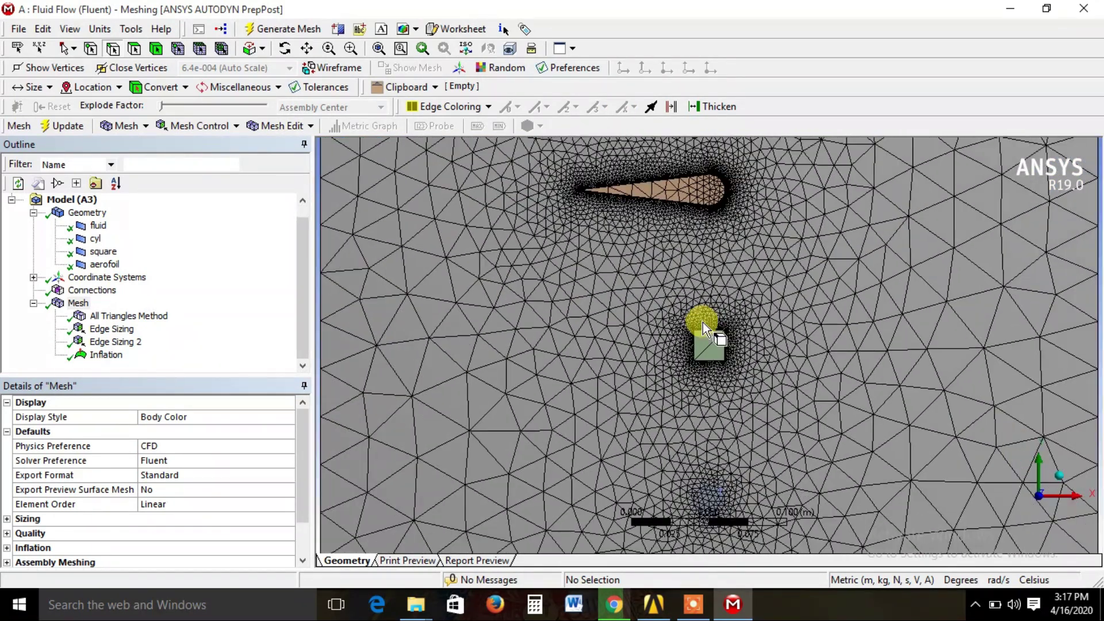
pyautogui.scroll(2, 663, 184)
pyautogui.scroll(-2, 663, 180)
pyautogui.scroll(2, 709, 394)
pyautogui.scroll(1, 729, 481)
pyautogui.scroll(-5, 694, 452)
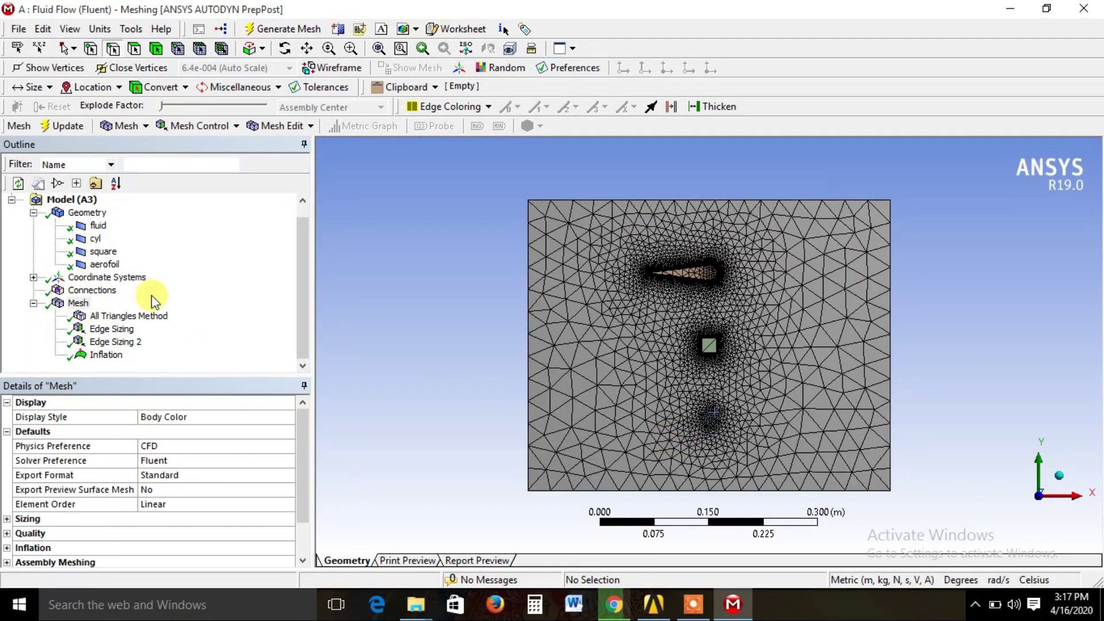
# - Create a named selection called inlet-air from the right-hand vertical edge of the fluid domain
pyautogui.click(65, 214)
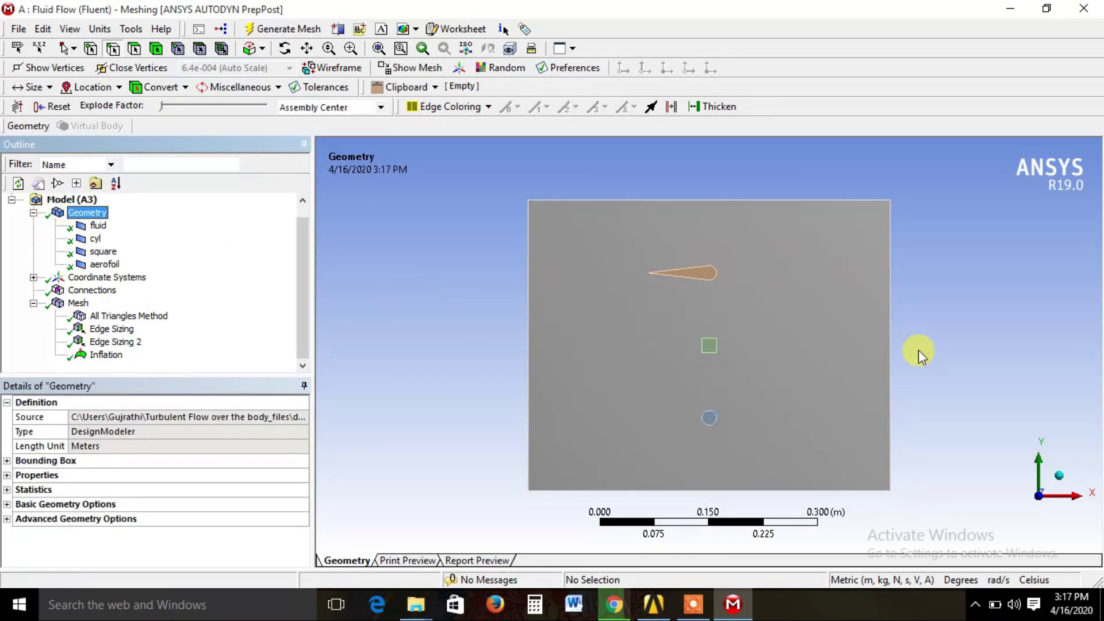
pyautogui.click(892, 326)
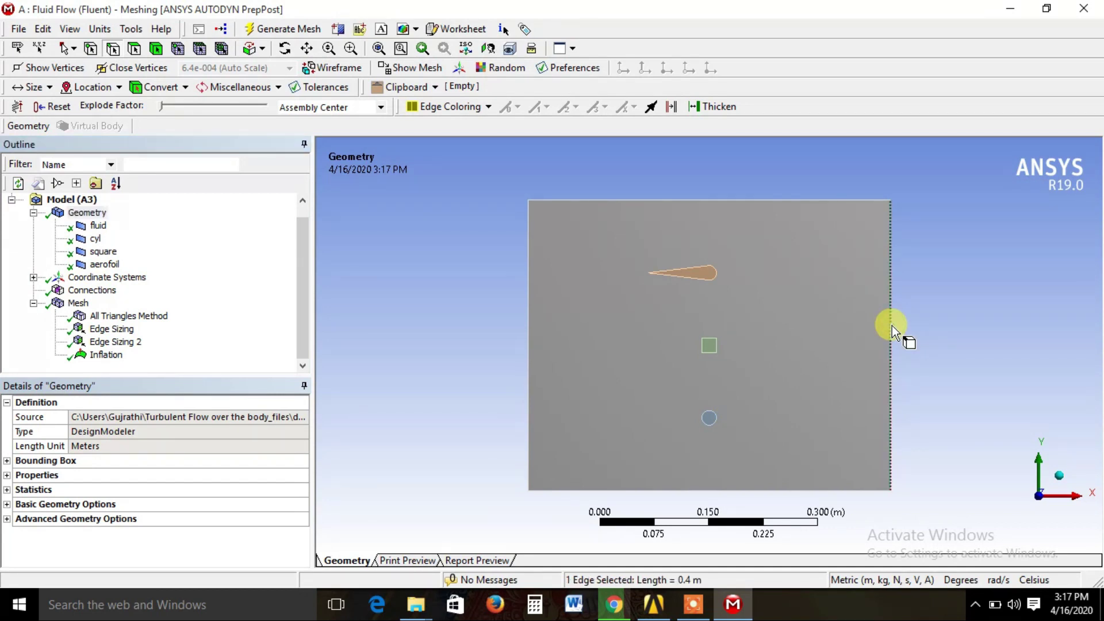
pyautogui.rightClick(892, 326)
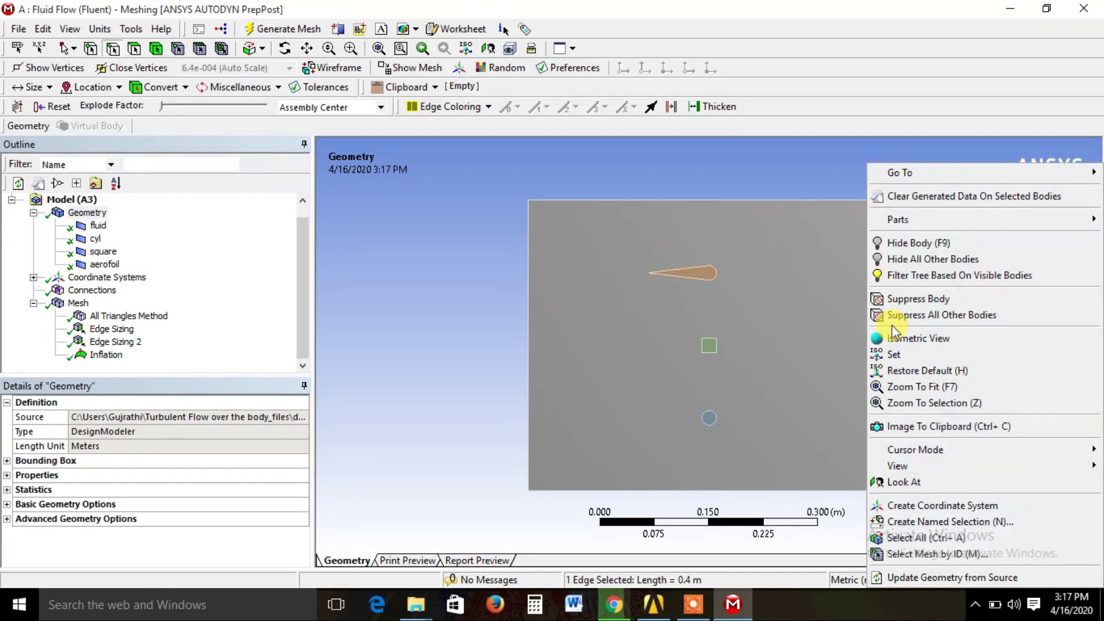
pyautogui.click(911, 521)
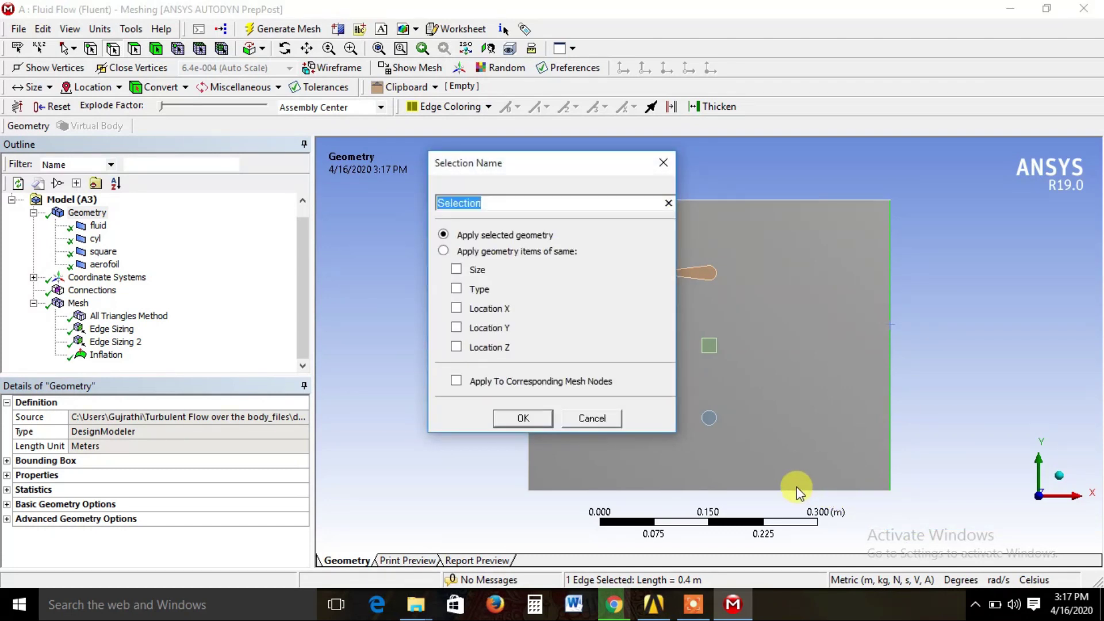
pyautogui.write('inlet-air')
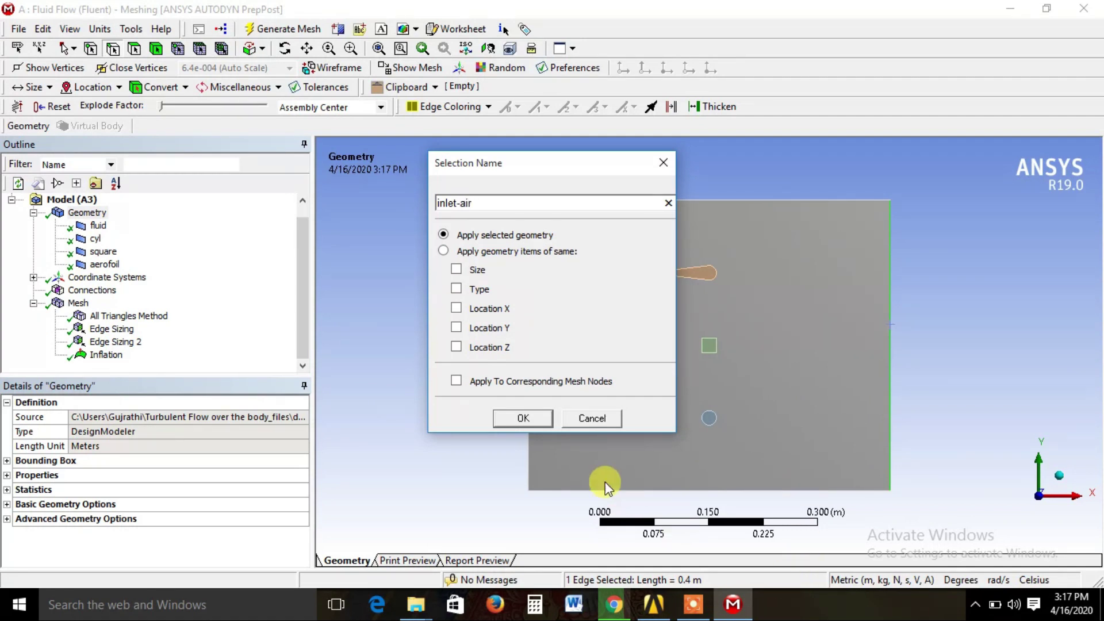
pyautogui.click(521, 418)
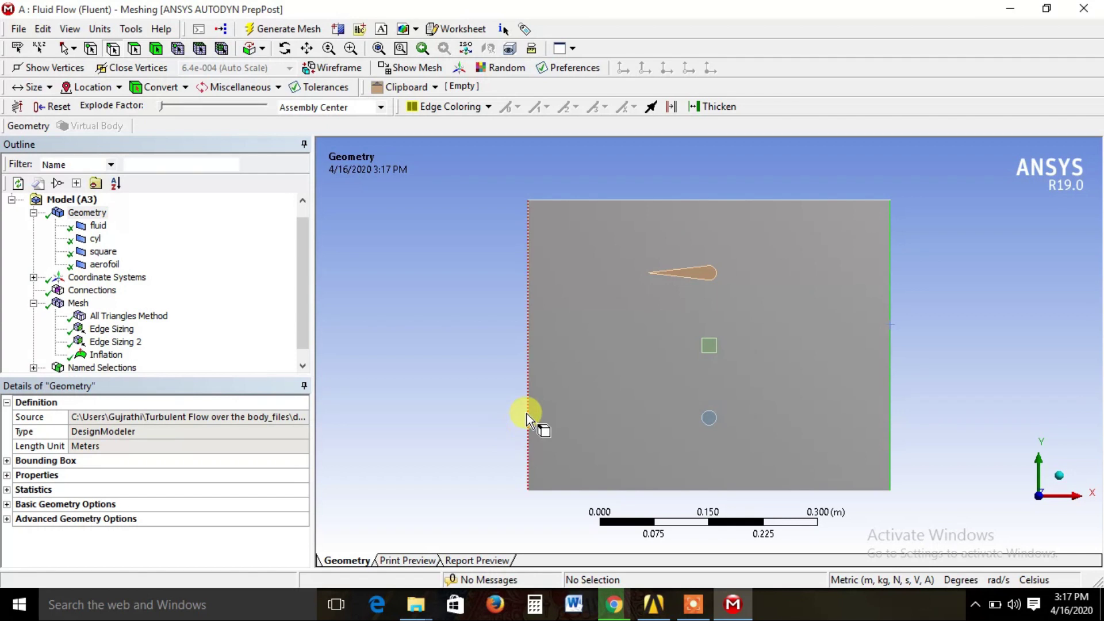
# - Create a named selection called outlet-air from the left-hand vertical edge of the fluid domain
pyautogui.click(527, 414)
pyautogui.rightClick(527, 414)
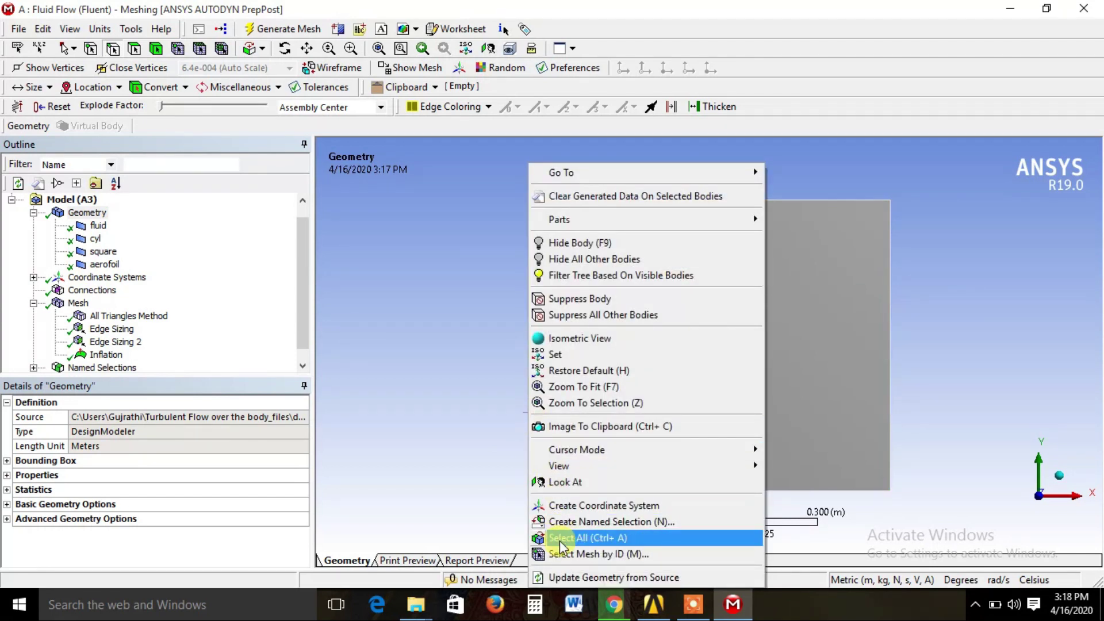
pyautogui.click(567, 524)
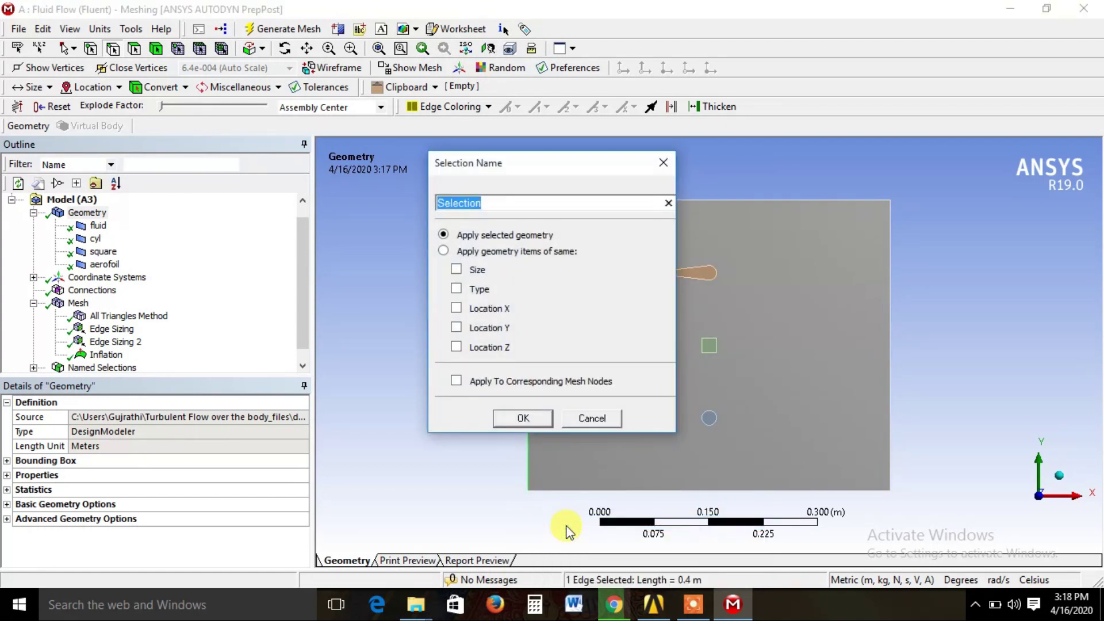
pyautogui.write('outlet-air')
pyautogui.click(511, 416)
# - Review the inlet-air and outlet-air named selections and the mesh over the whole fluid domain
pyautogui.click(115, 366)
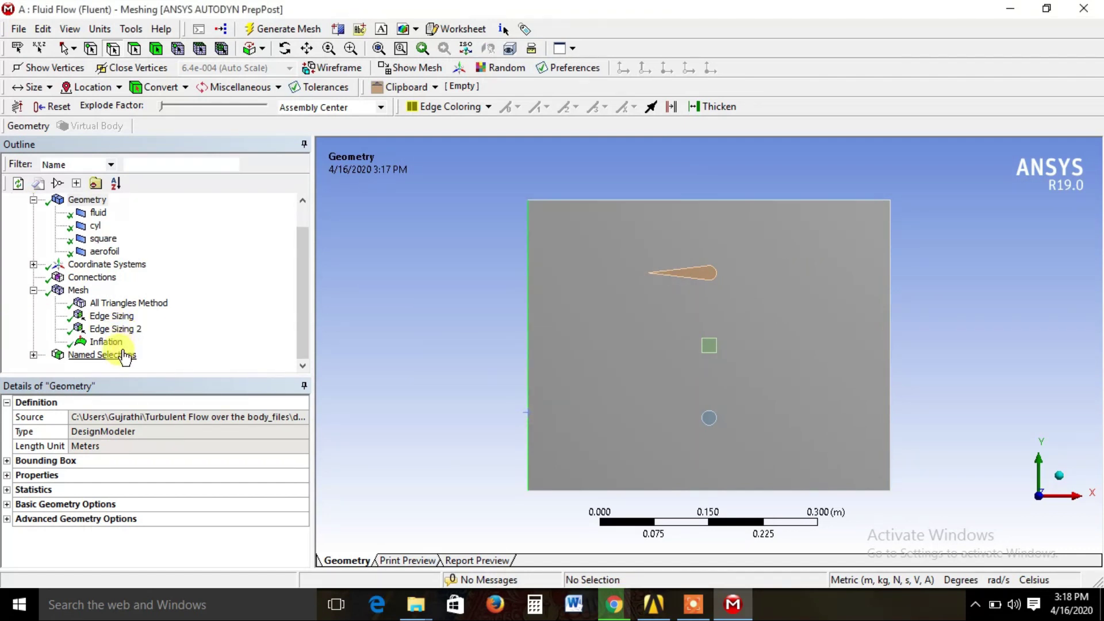
pyautogui.click(33, 355)
pyautogui.click(94, 343)
pyautogui.click(100, 356)
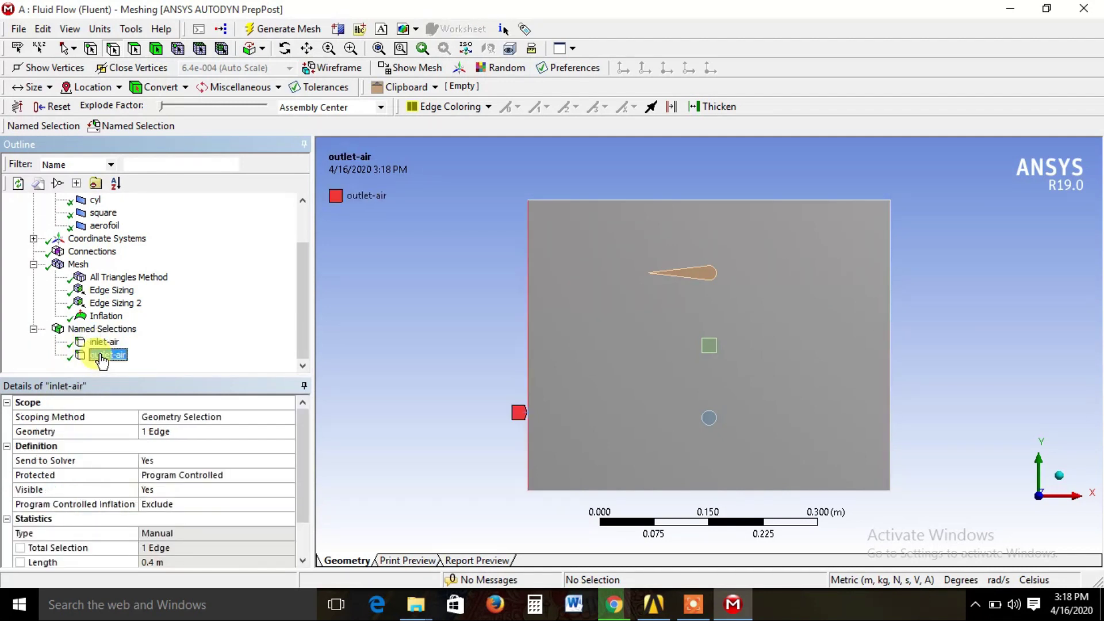
pyautogui.click(365, 279)
pyautogui.scroll(3, 373, 266)
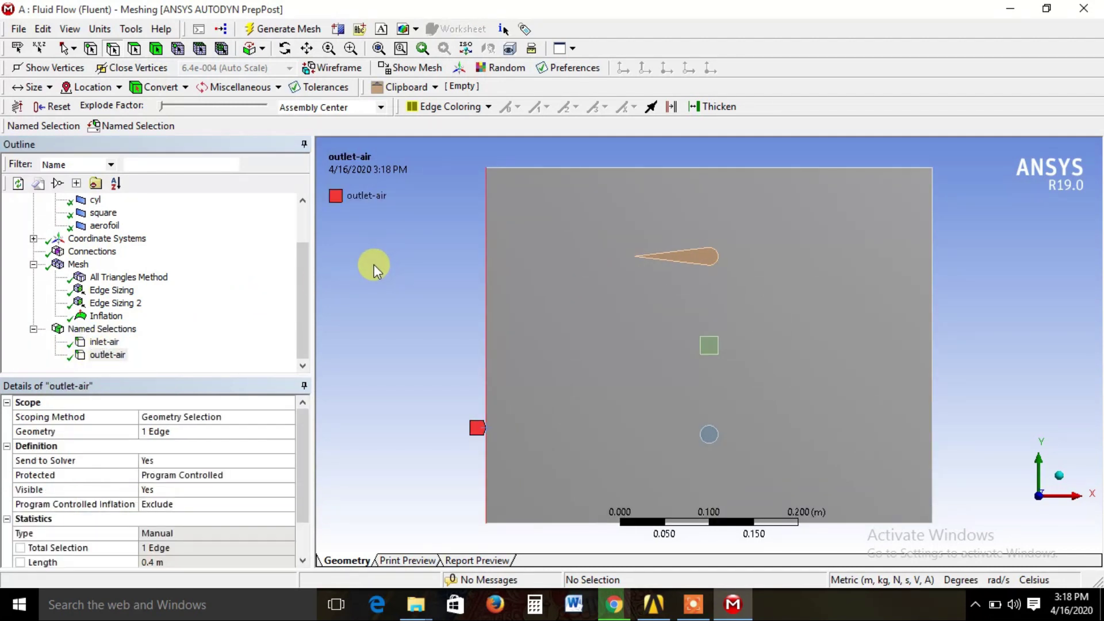
pyautogui.scroll(-4, 374, 266)
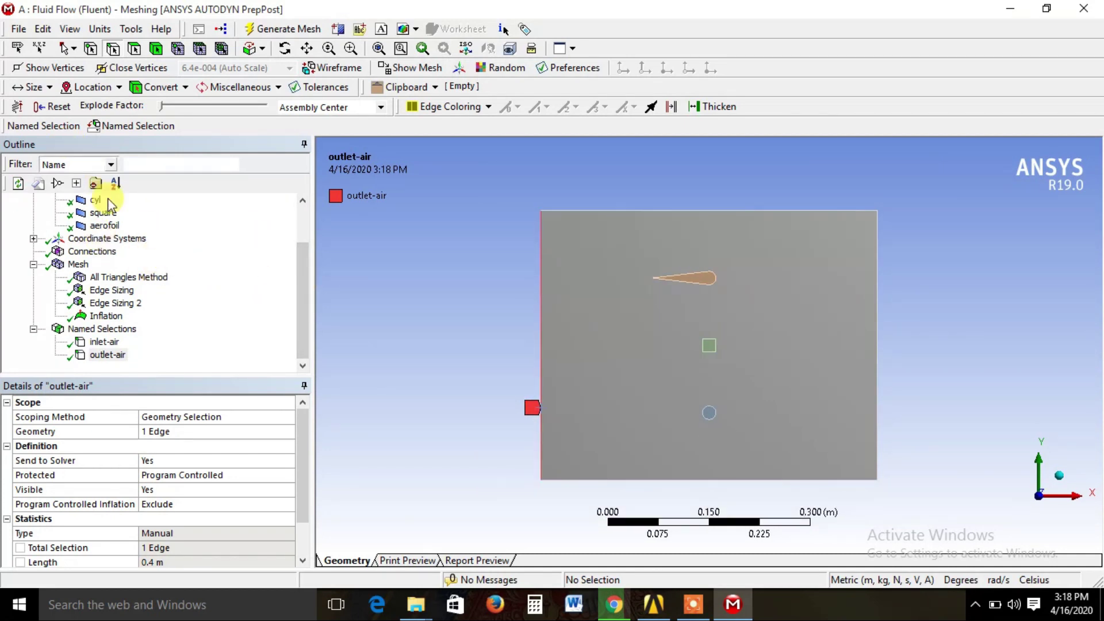
pyautogui.click(62, 267)
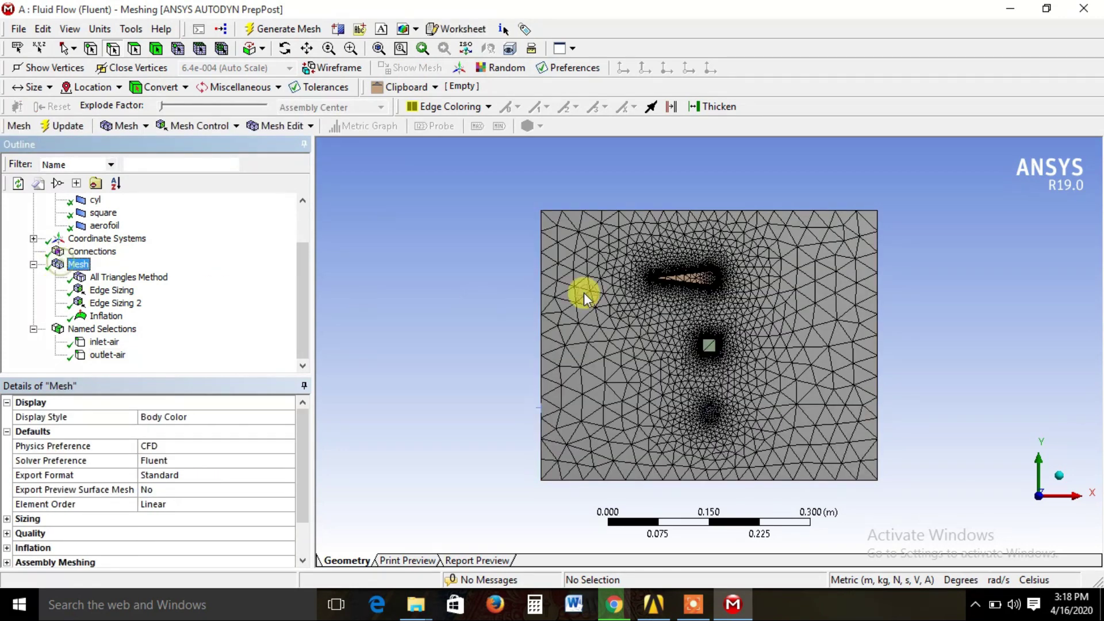
pyautogui.scroll(3, 724, 440)
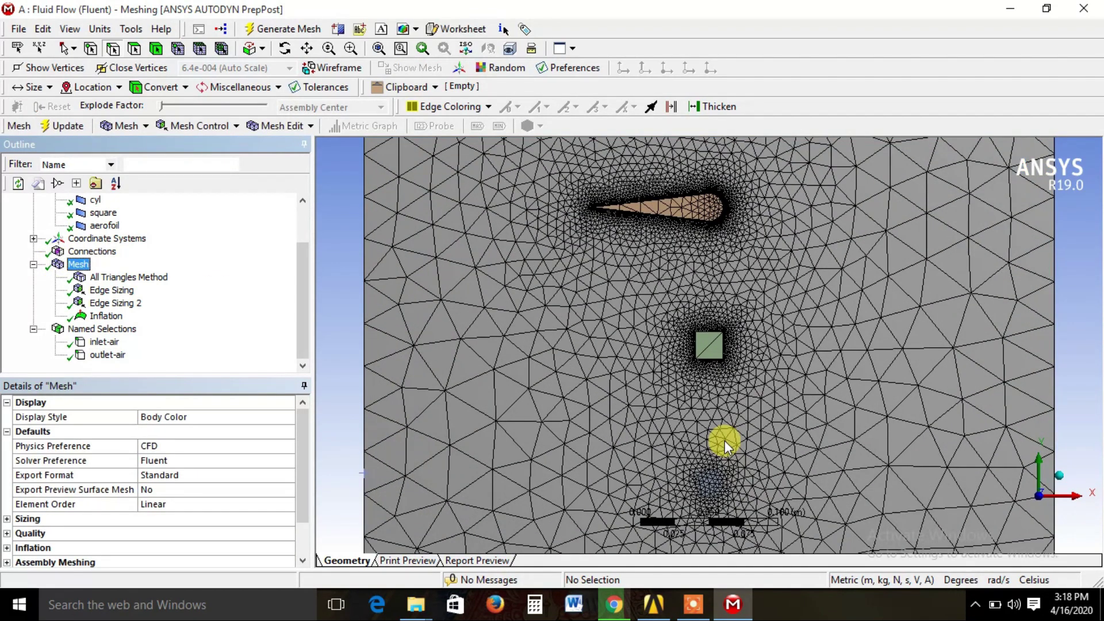
pyautogui.scroll(-5, 724, 440)
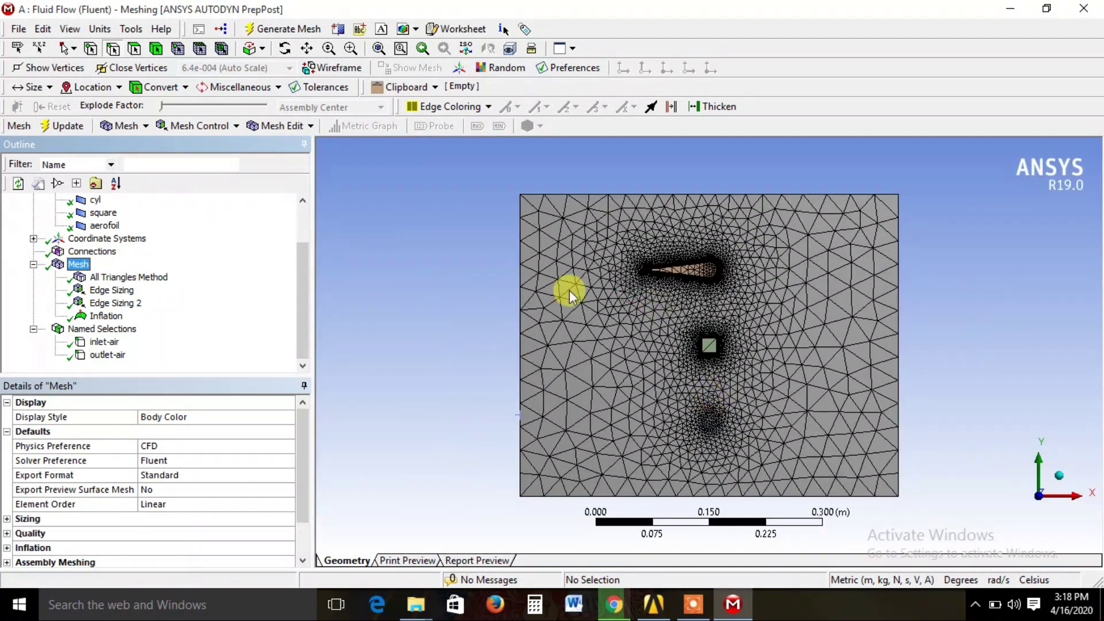
pyautogui.click(570, 295)
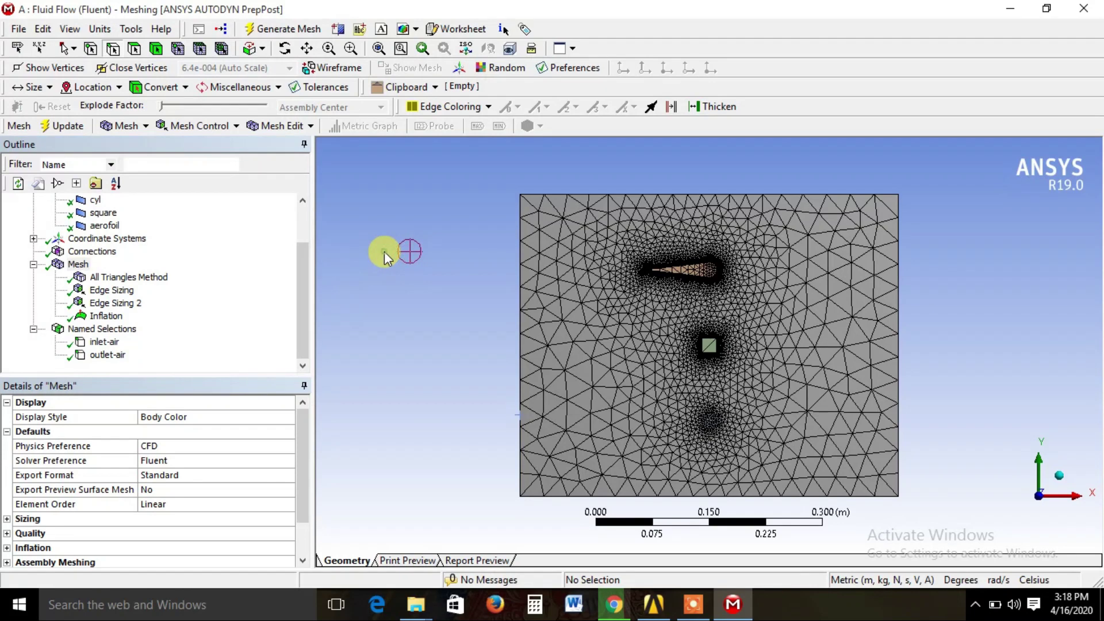
# - Close the meshing application and update the Mesh cell of the Fluid Flow (Fluent) system in the Workbench project schematic
pyautogui.click(17, 29)
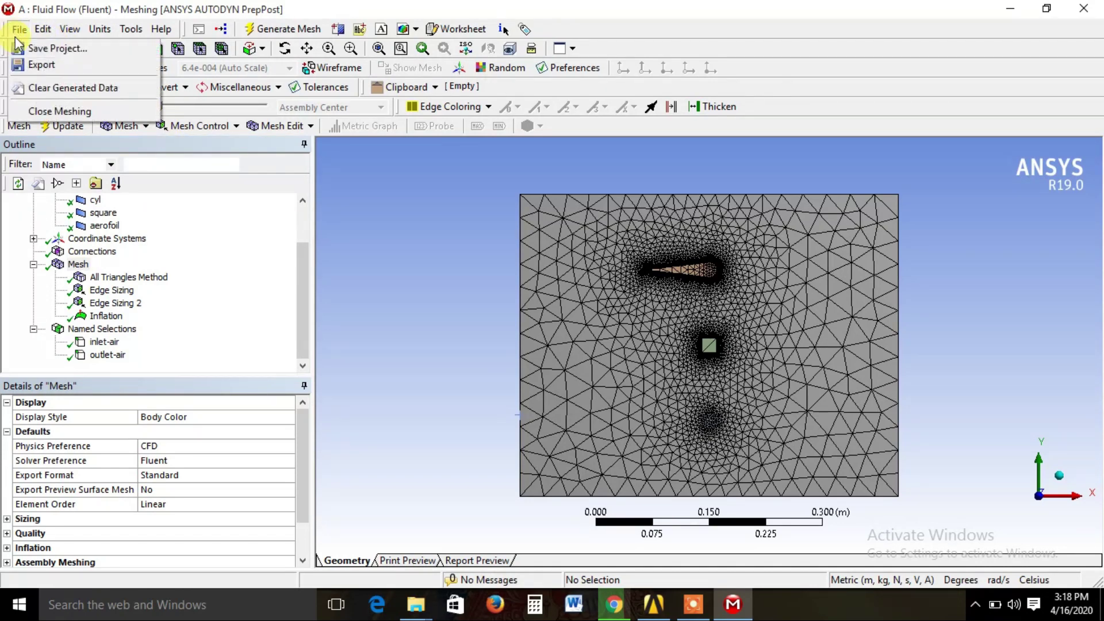
pyautogui.click(50, 112)
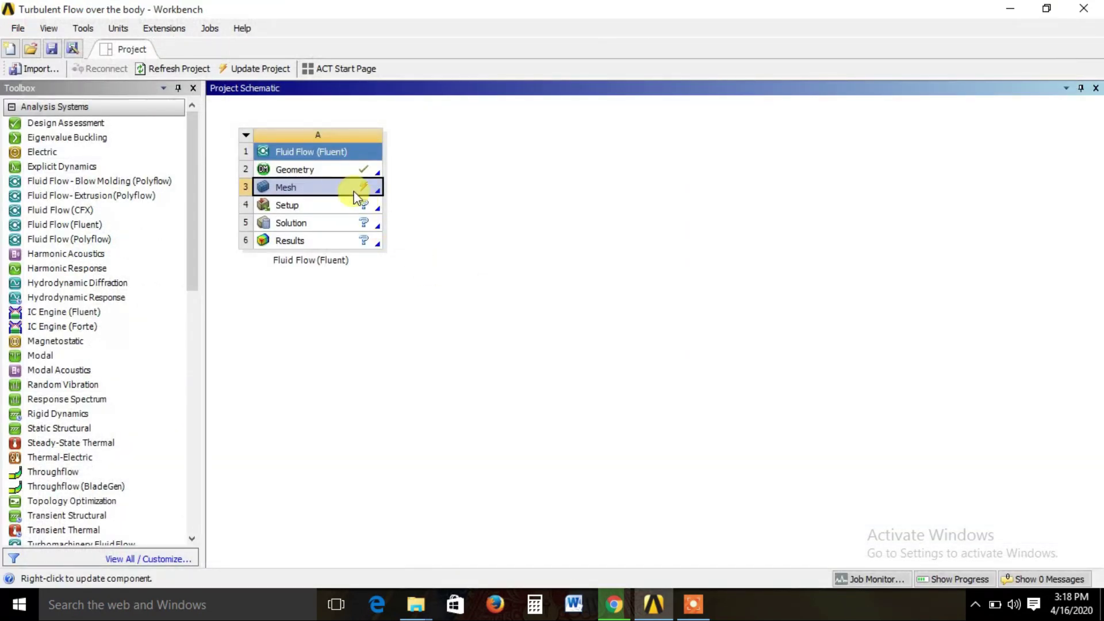
pyautogui.rightClick(357, 189)
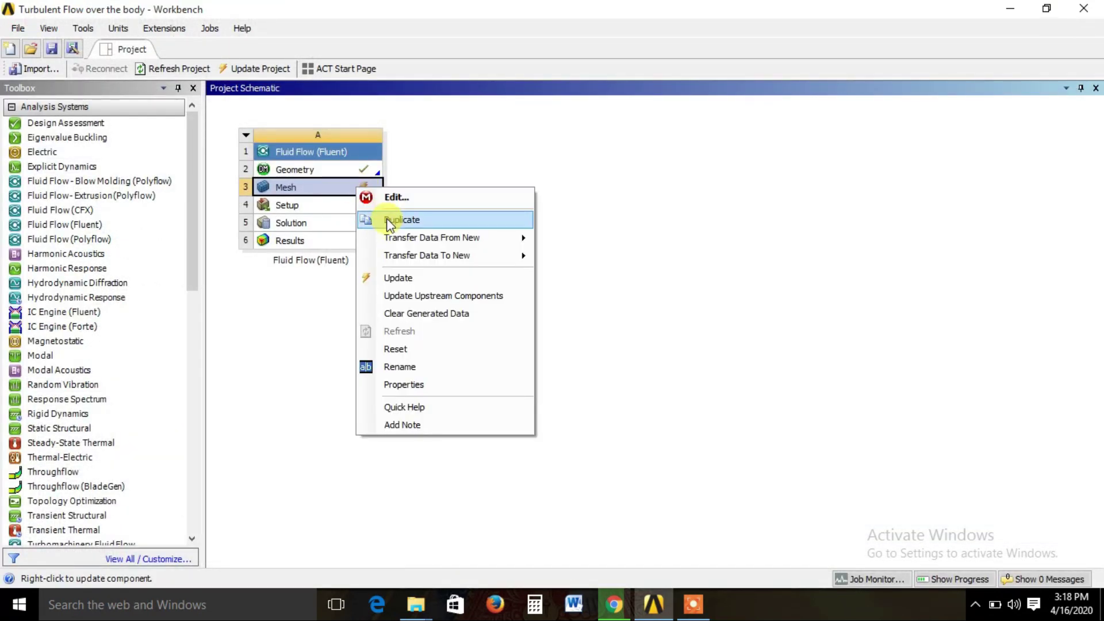
pyautogui.click(392, 276)
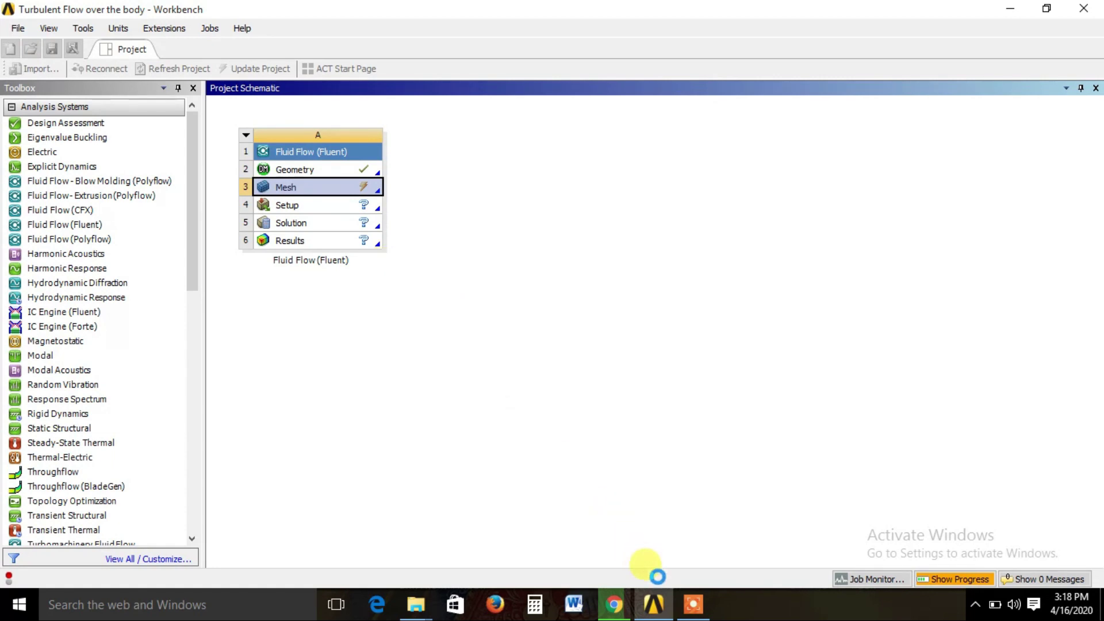
pyautogui.moveTo(700, 612)
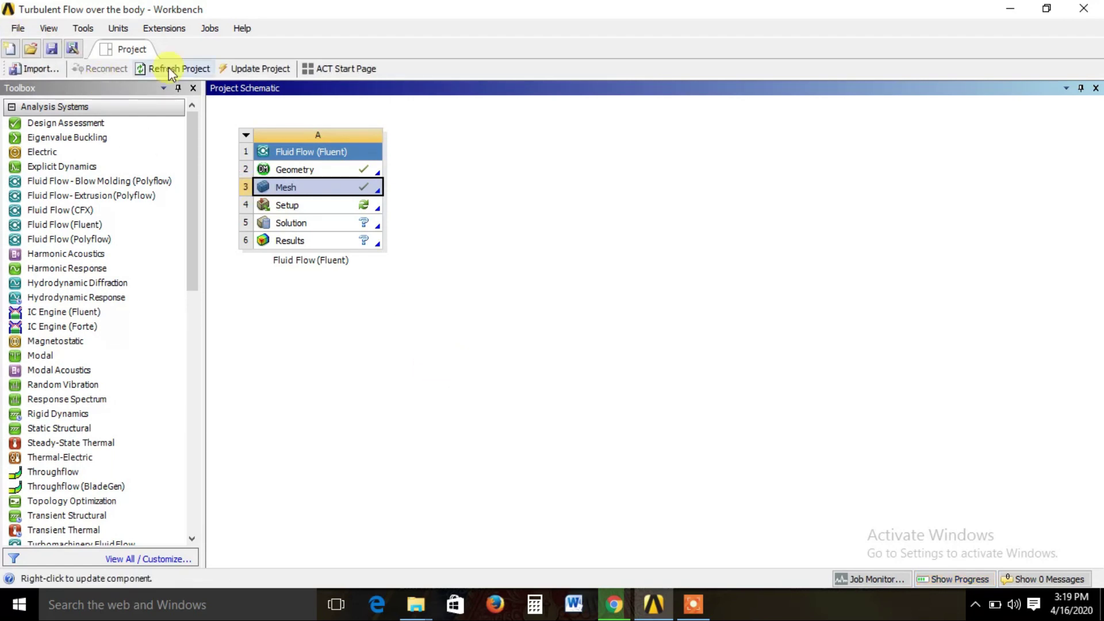
# - Save the Workbench project under its existing name
pyautogui.click(18, 28)
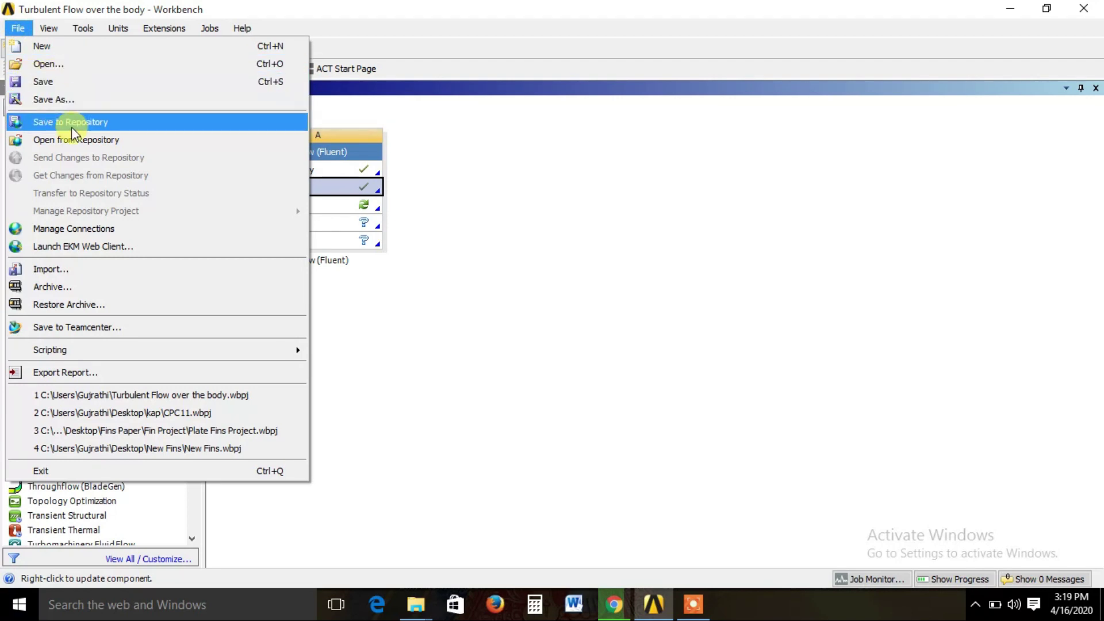
pyautogui.click(65, 81)
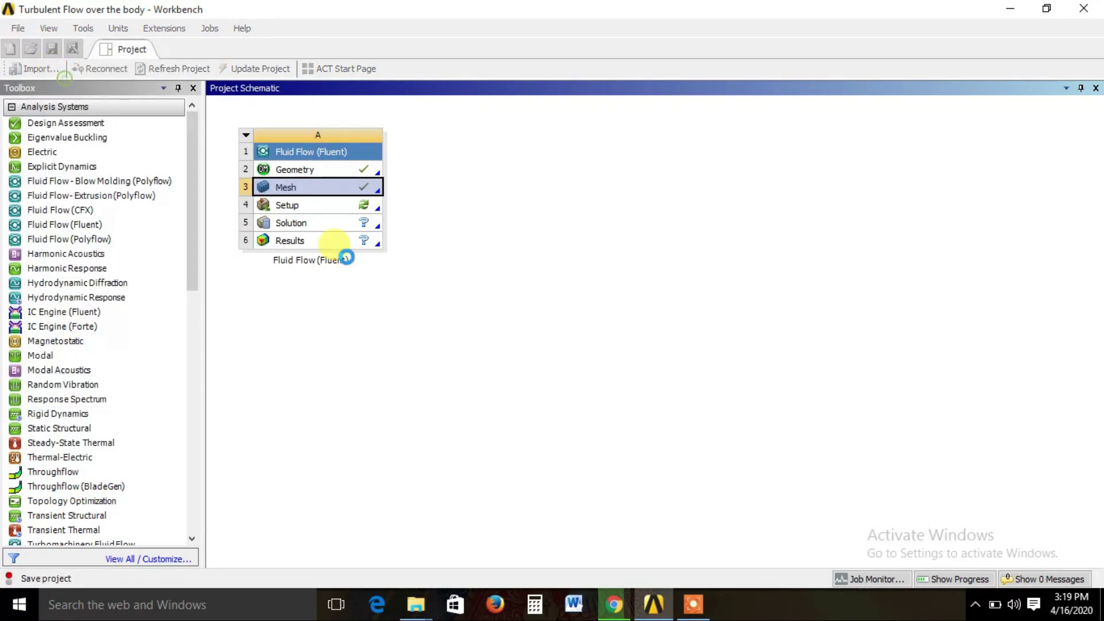